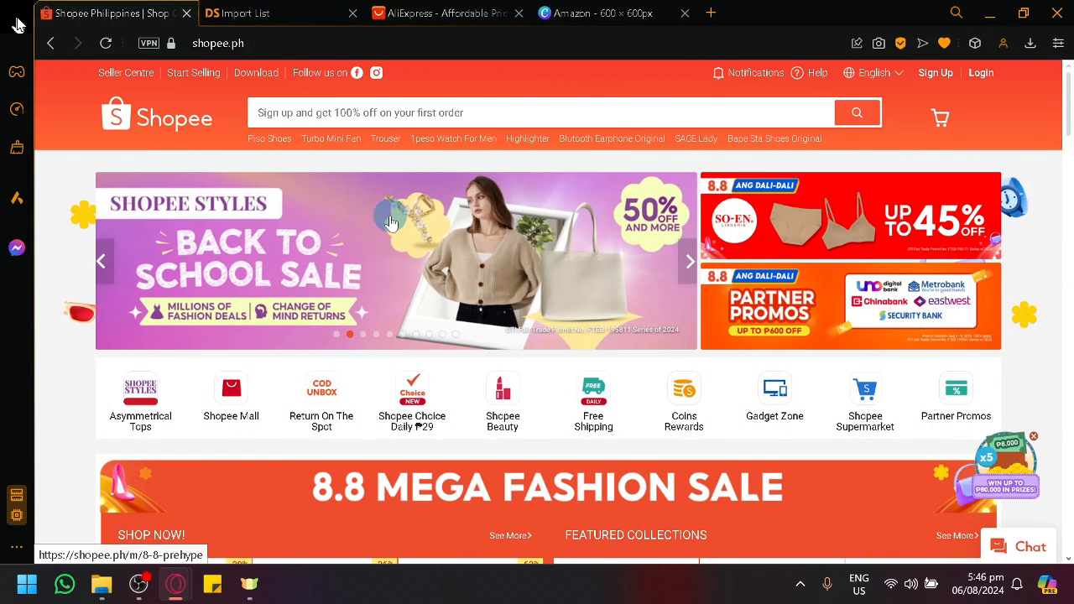
# Step: Look over the AliExpress product listings and the Shopee home page, alternating between the two sites
pyautogui.click(386, 13)
pyautogui.scroll(-5, 755, 299)
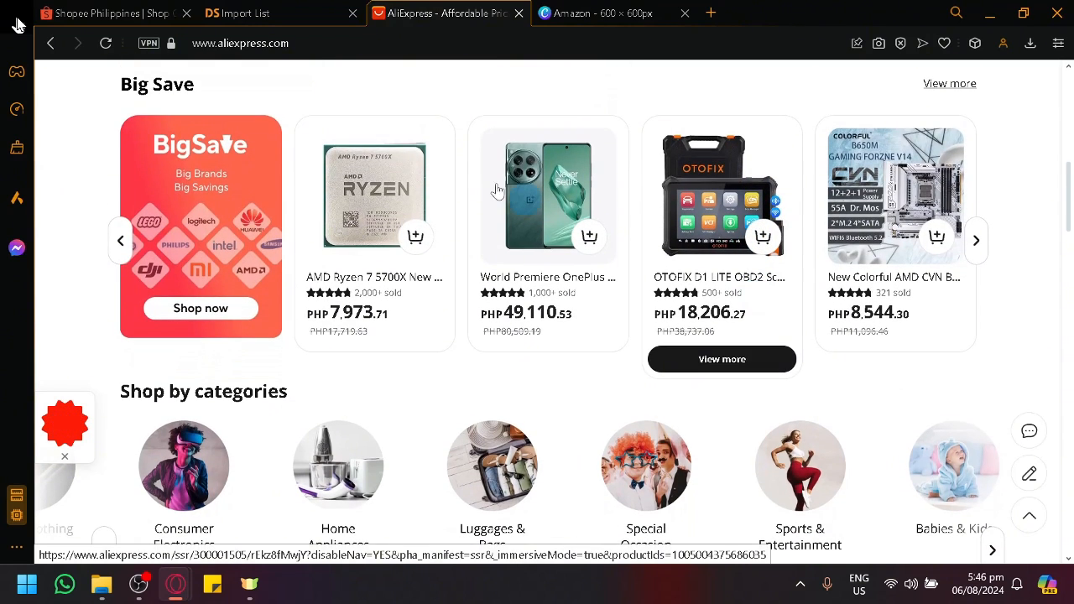
pyautogui.click(151, 8)
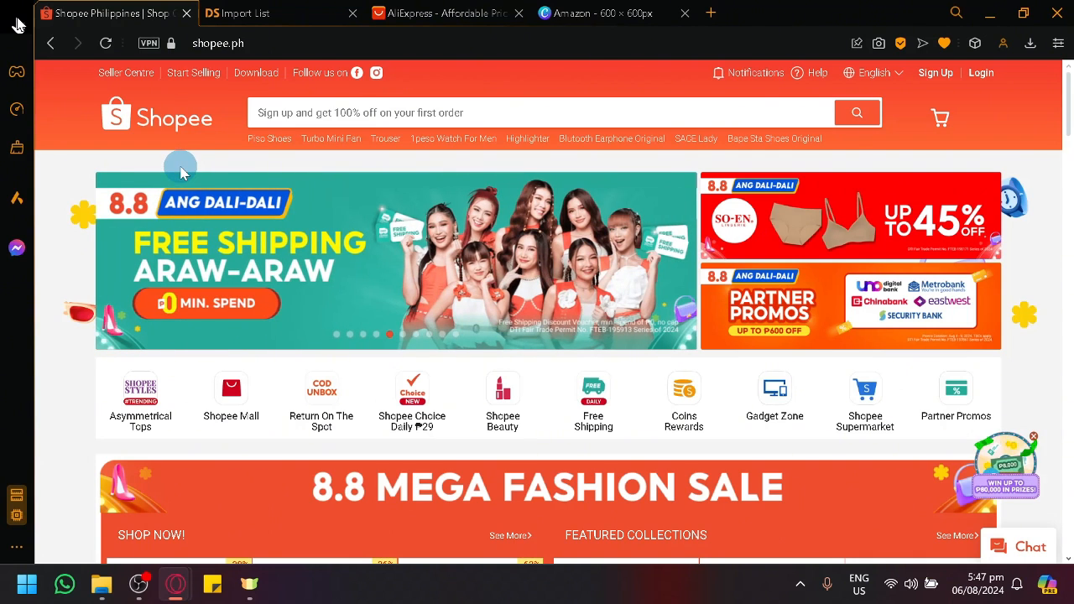
pyautogui.click(472, 8)
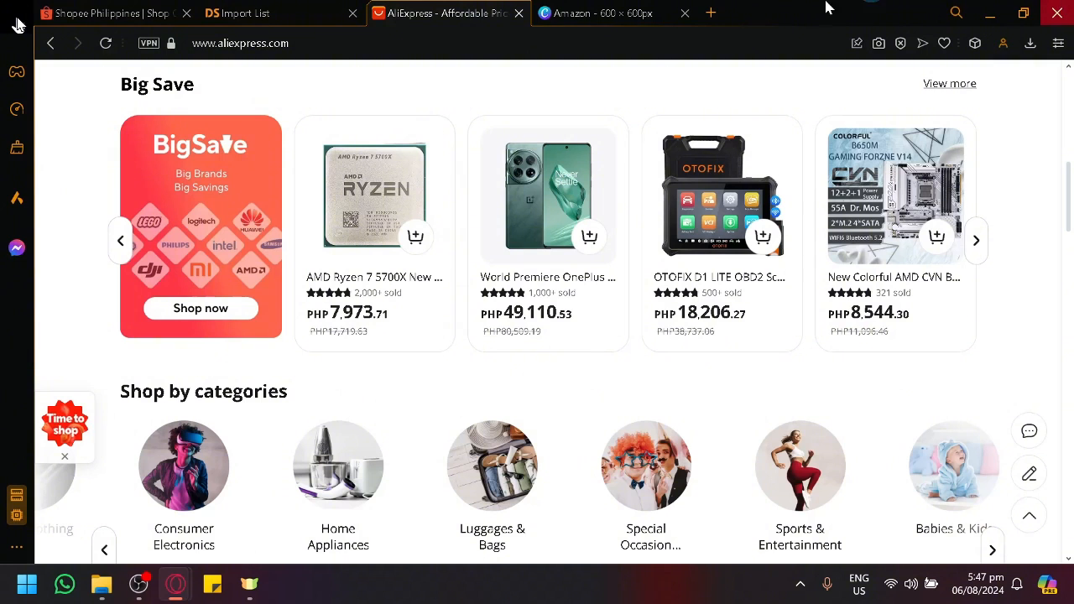
pyautogui.click(84, 12)
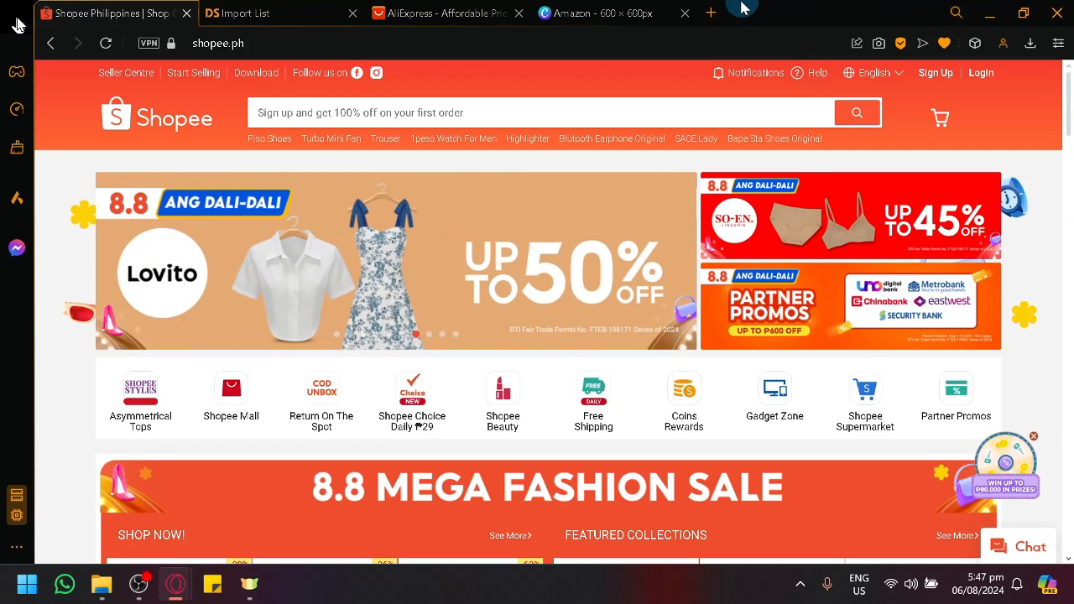
# Step: Open shopify.com/login in a new browser tab, place that tab first and enter the My Store admin
pyautogui.click(711, 14)
pyautogui.write('s')
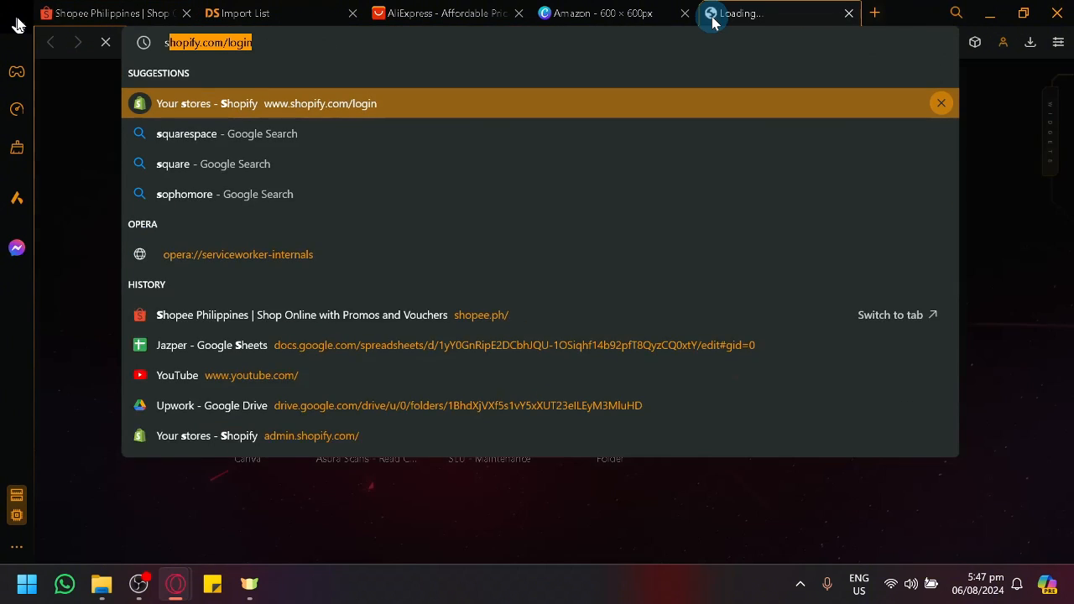
pyautogui.write('hopi')
pyautogui.press('Return')
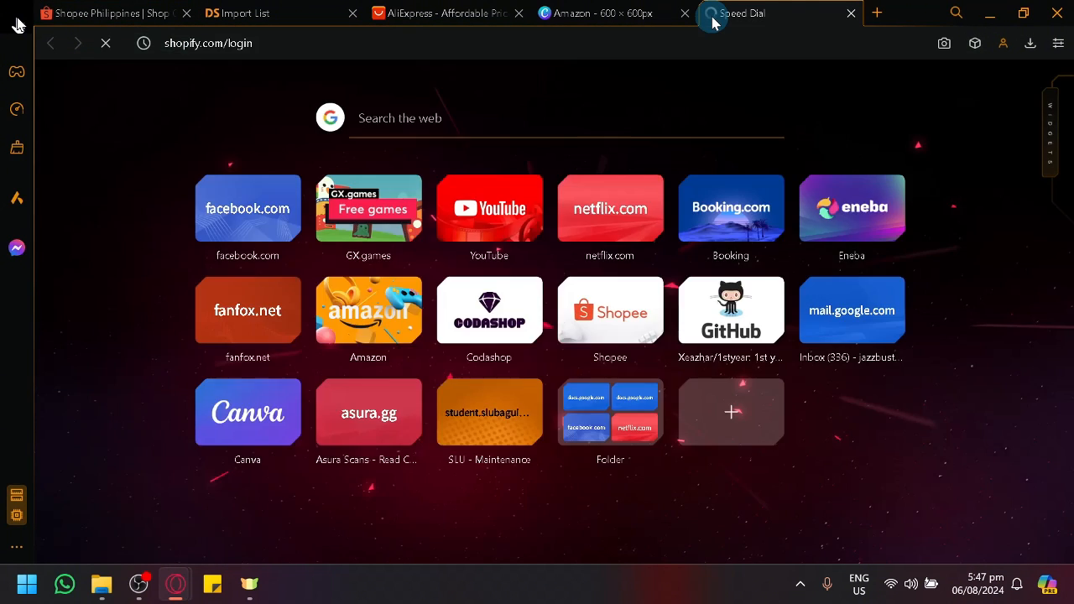
pyautogui.moveTo(770, 10); pyautogui.dragTo(141, 7)
pyautogui.click(210, 239)
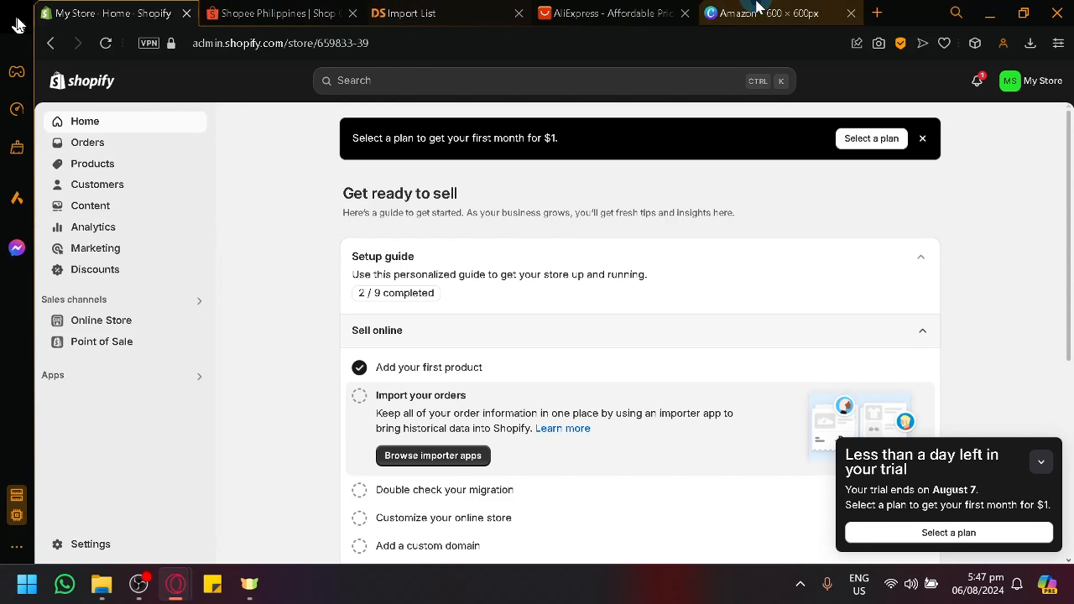
# Step: Browse the AliExpress category list and the products under More to love
pyautogui.click(730, 12)
pyautogui.click(621, 13)
pyautogui.scroll(-5, 533, 276)
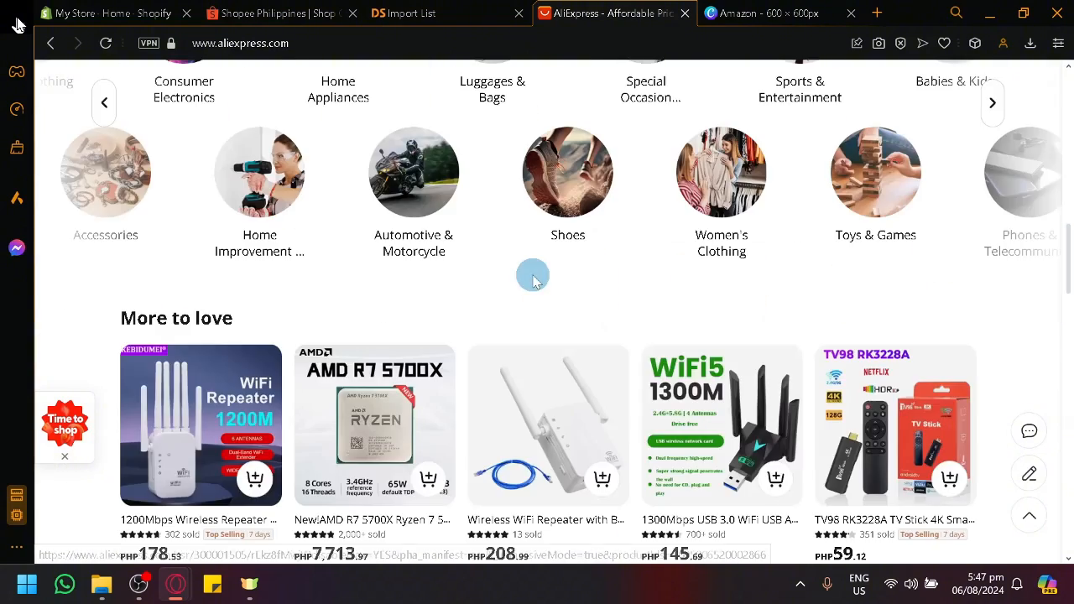
pyautogui.scroll(5, 532, 276)
pyautogui.scroll(-4, 532, 279)
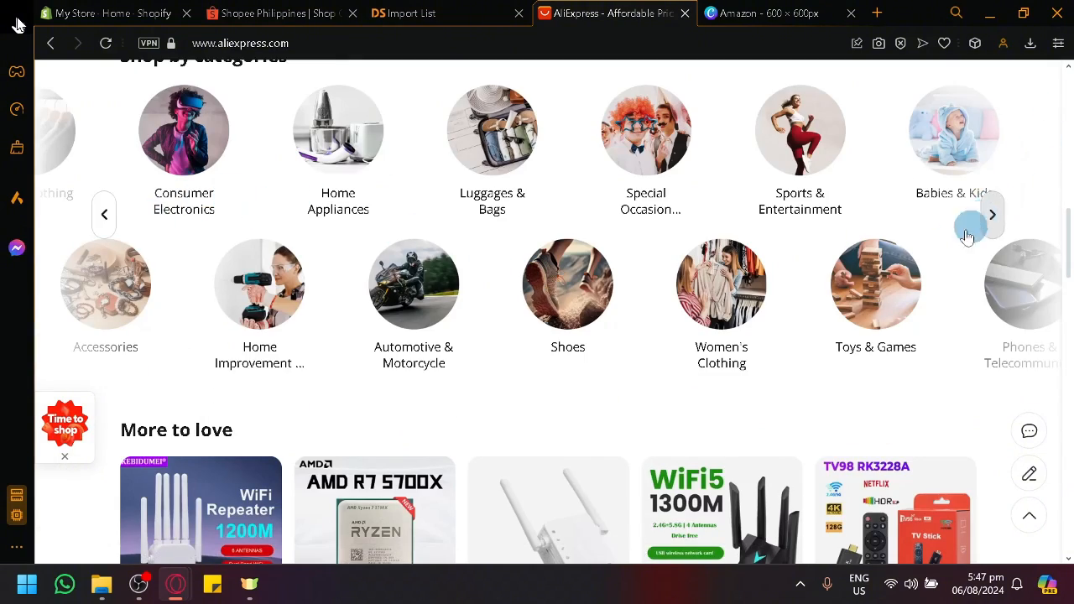
pyautogui.scroll(-6, 971, 228)
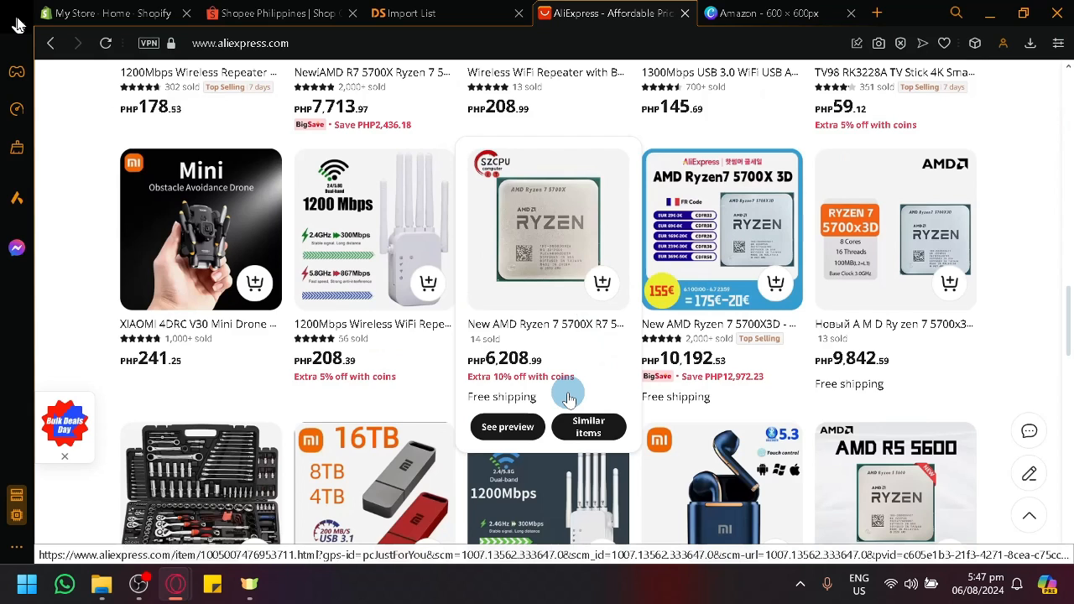
pyautogui.scroll(4, 569, 398)
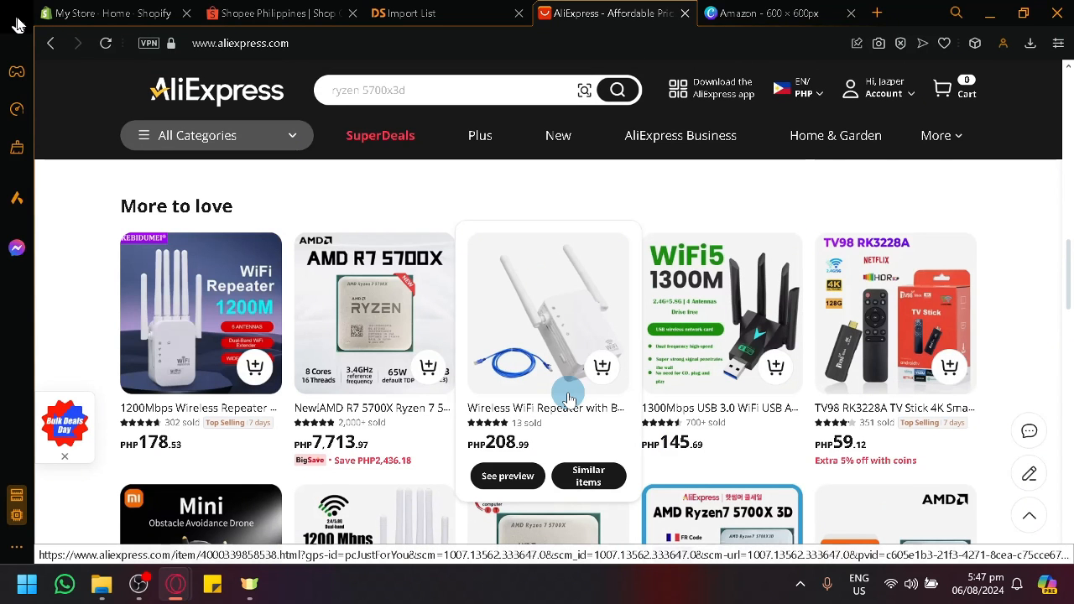
pyautogui.scroll(-1, 569, 398)
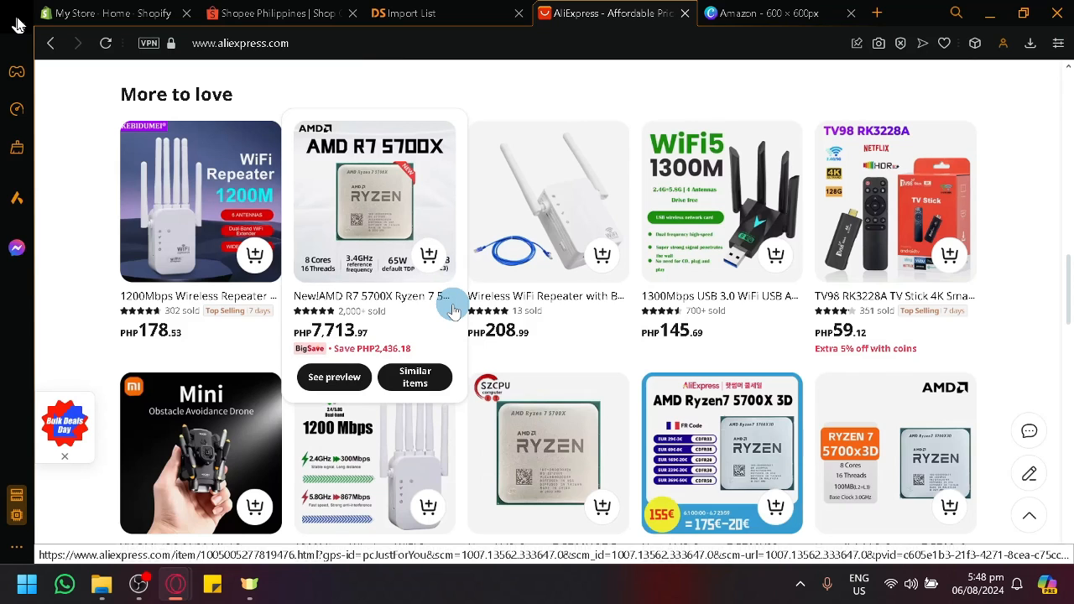
# Step: Switch to DSers and review the Dropshipping Guide on its home page
pyautogui.click(386, 12)
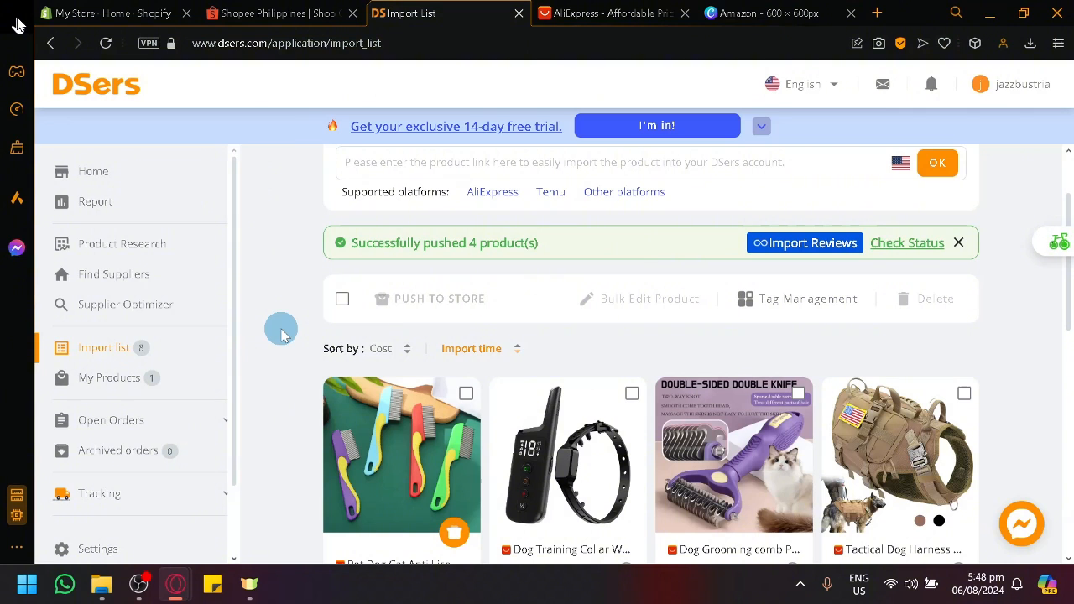
pyautogui.click(144, 172)
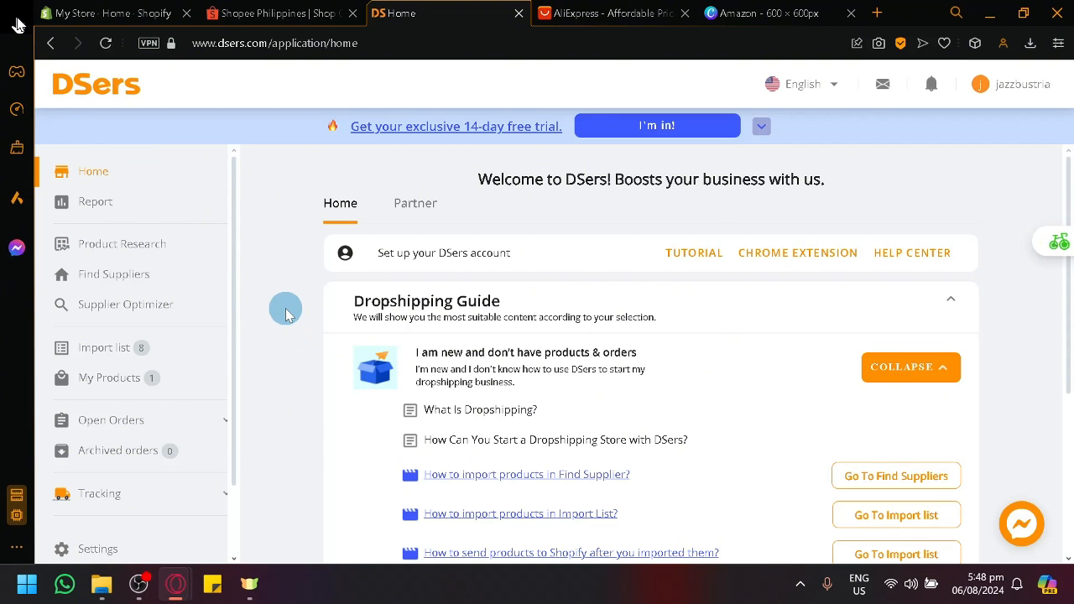
pyautogui.scroll(-3, 285, 308)
pyautogui.scroll(3, 286, 307)
pyautogui.scroll(-1, 277, 302)
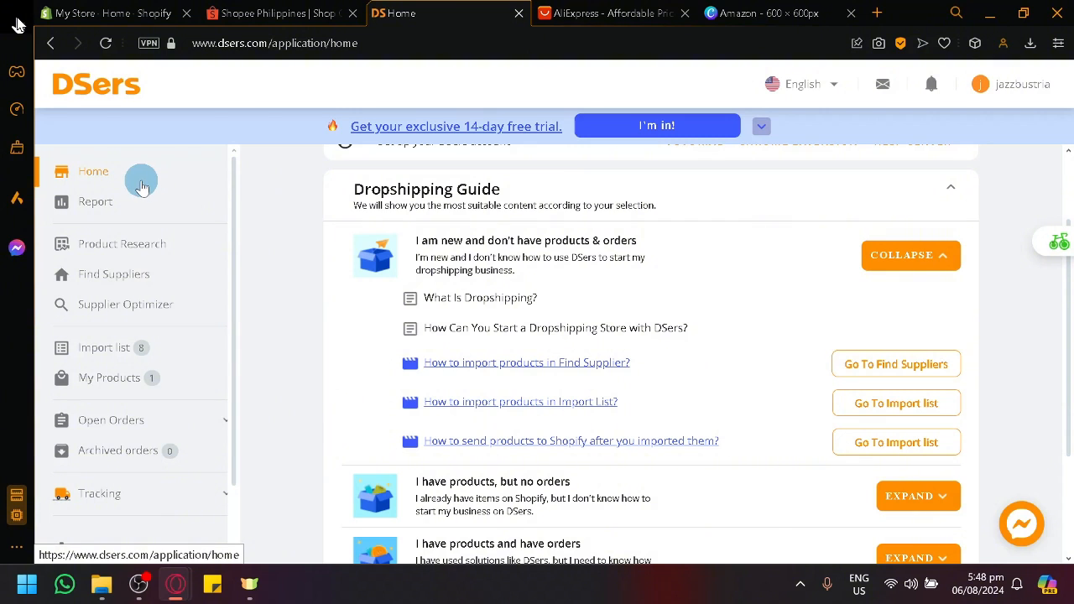
# Step: View the DSers sales report page and examine the featured TikTok ads in Product Research
pyautogui.click(141, 207)
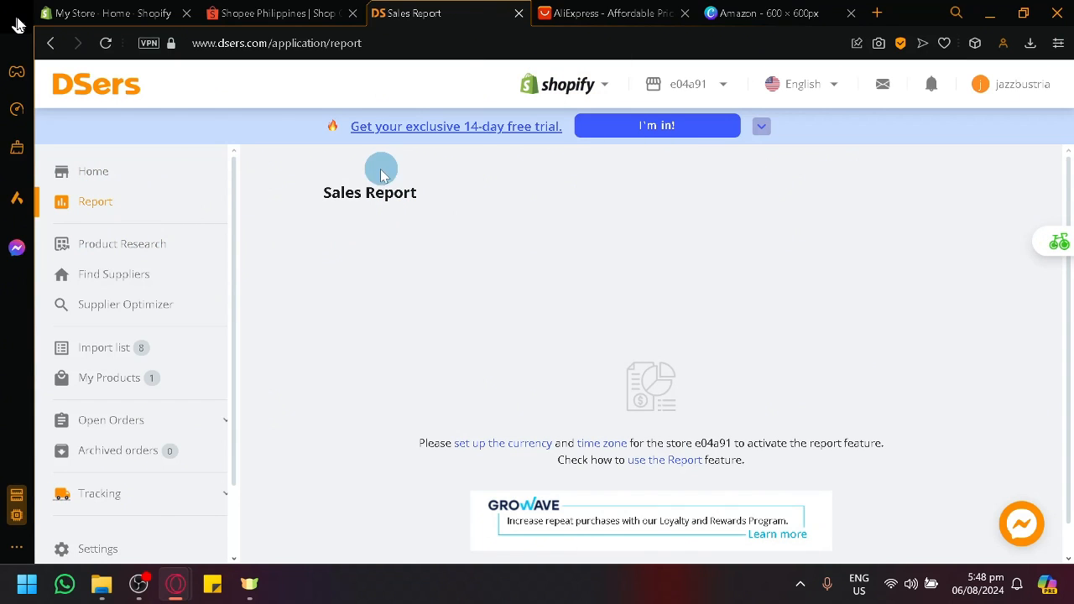
pyautogui.click(212, 251)
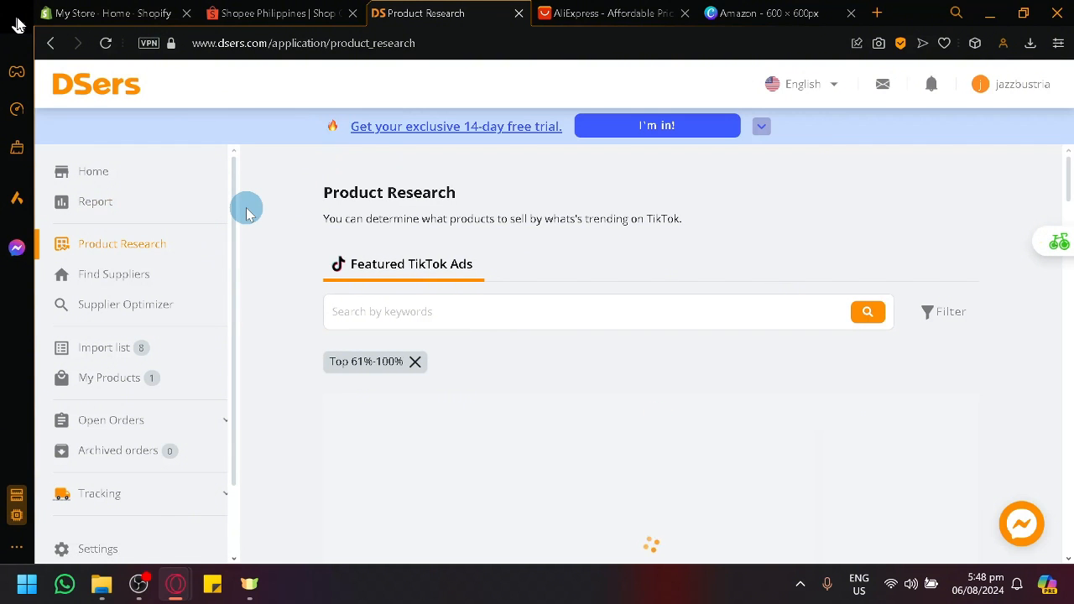
pyautogui.scroll(-3, 590, 256)
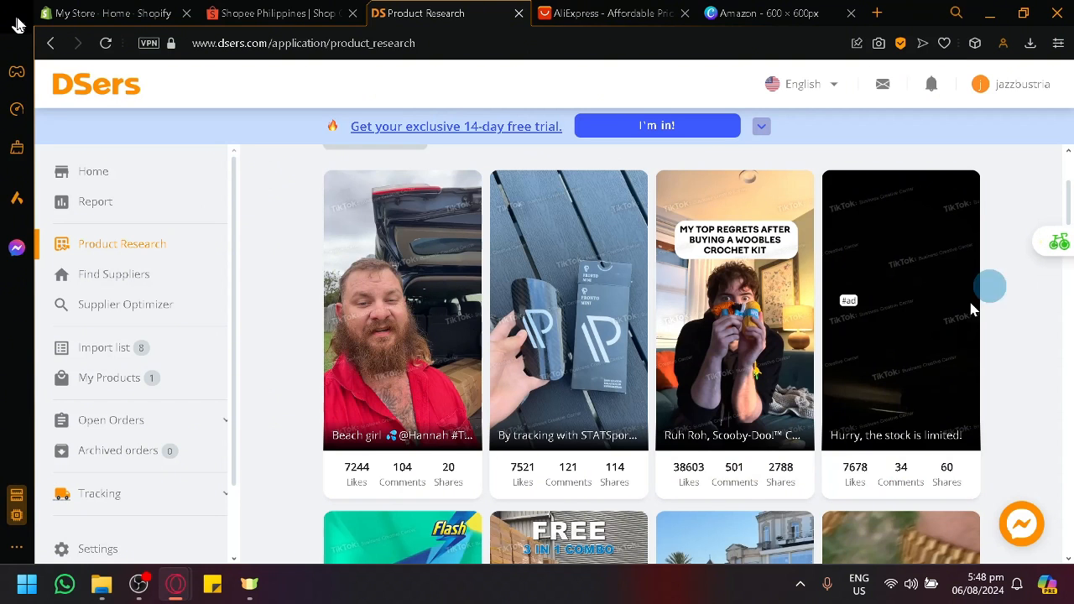
pyautogui.scroll(-3, 957, 313)
pyautogui.scroll(-3, 950, 320)
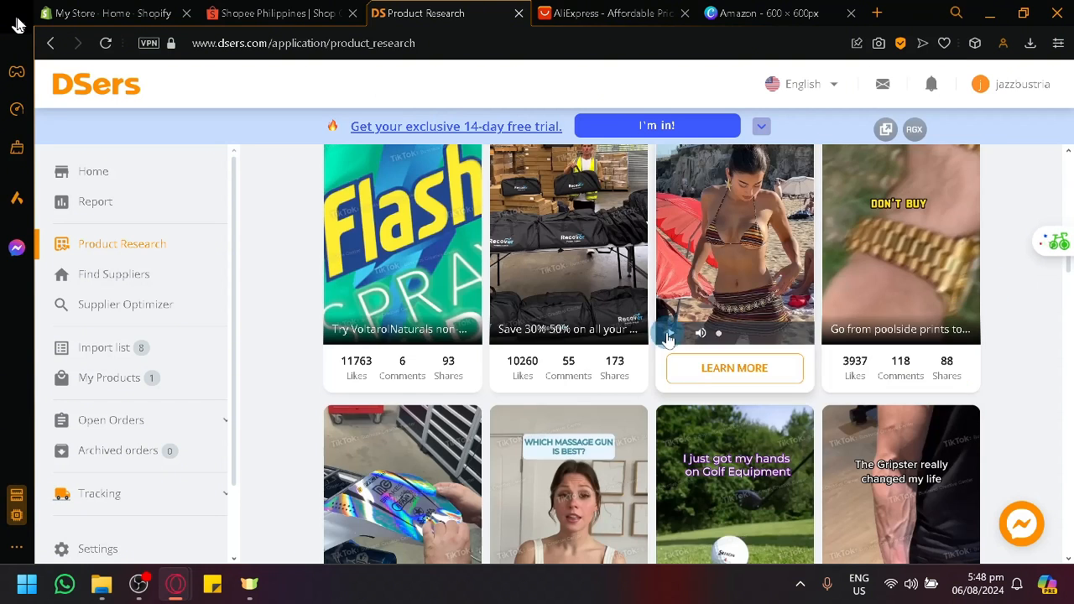
pyautogui.scroll(-3, 385, 287)
pyautogui.scroll(15, 384, 288)
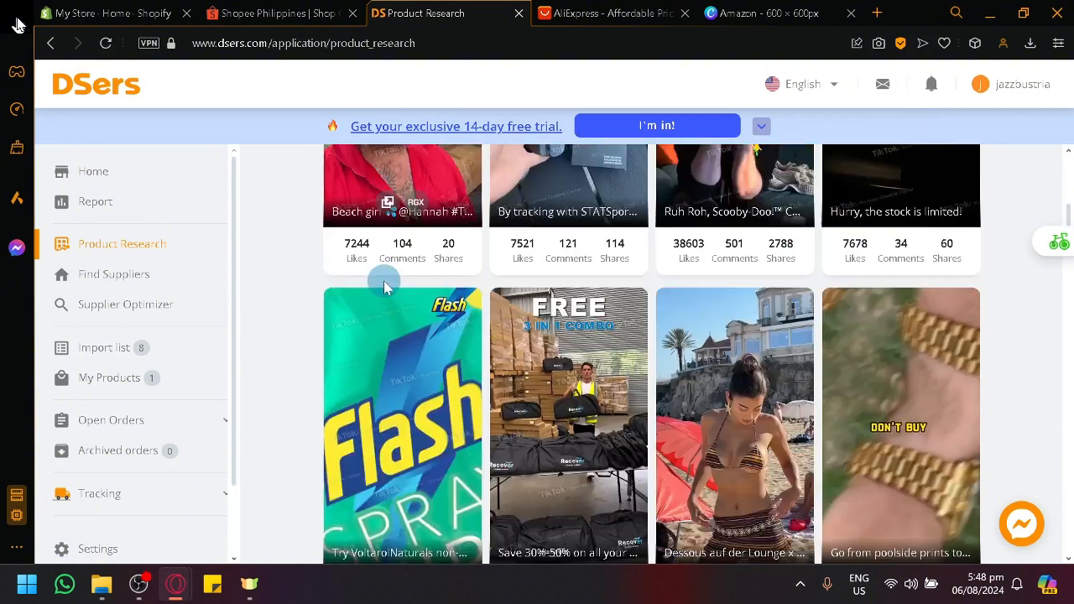
# Step: Tour the DSers pages for finding suppliers, optimizing suppliers, the import list and My Products, and check the Open Orders categories
pyautogui.click(100, 289)
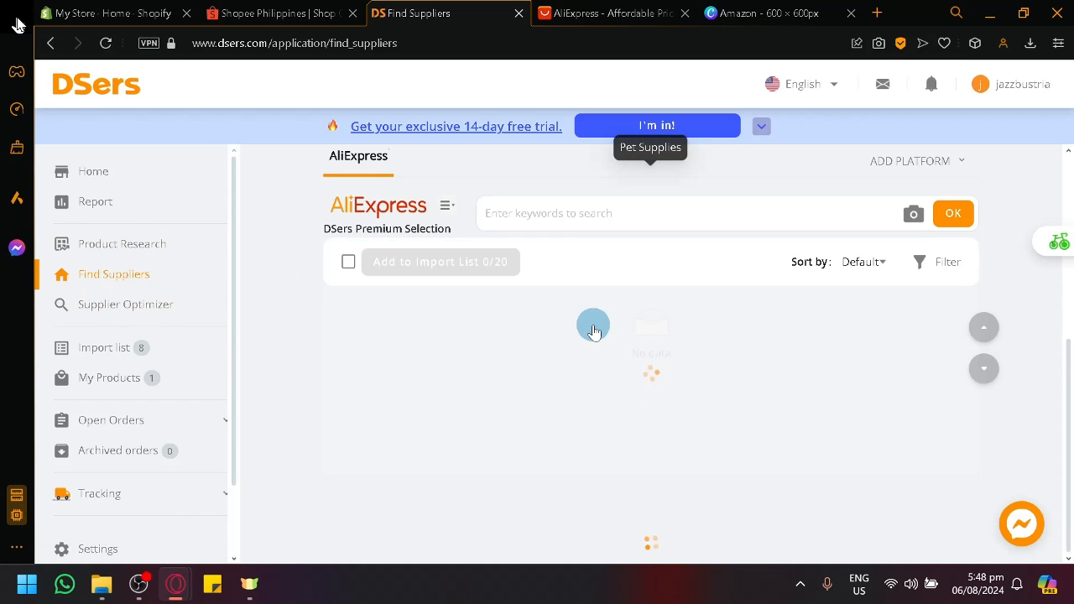
pyautogui.scroll(-3, 593, 326)
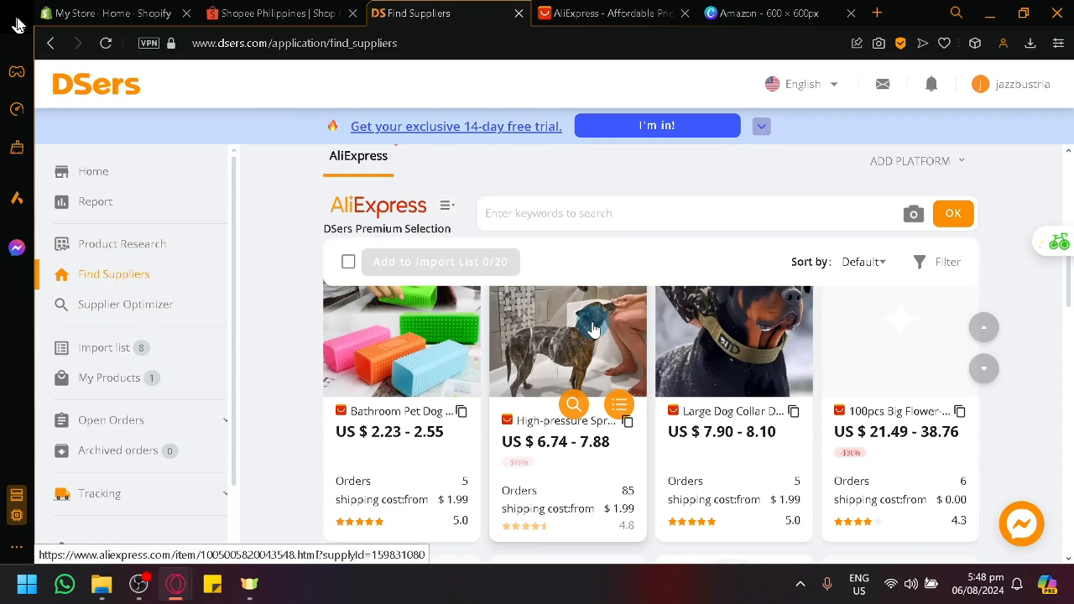
pyautogui.click(182, 314)
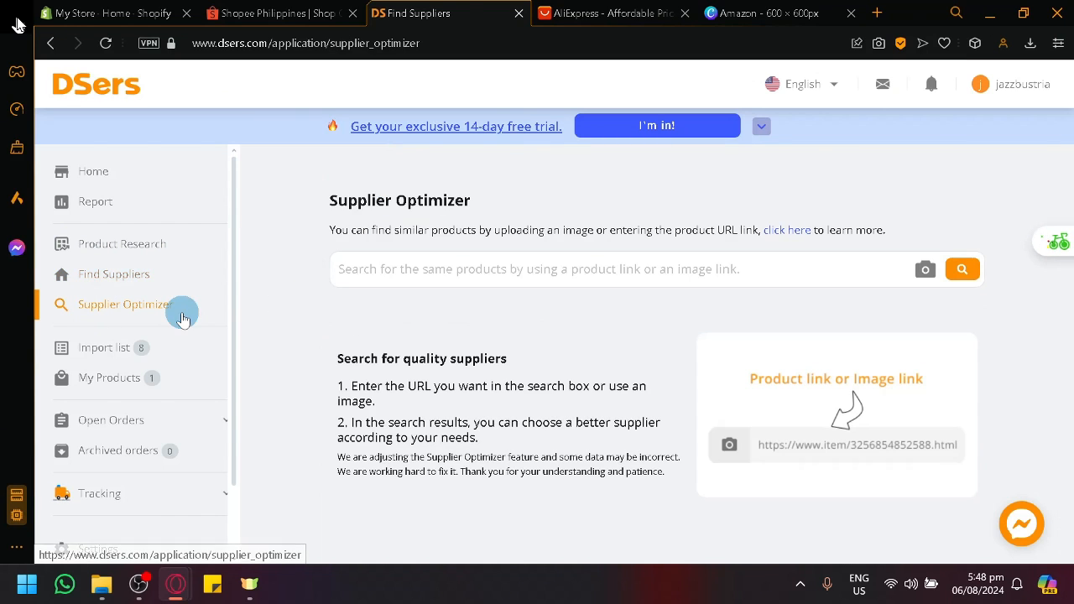
pyautogui.click(132, 357)
pyautogui.click(132, 380)
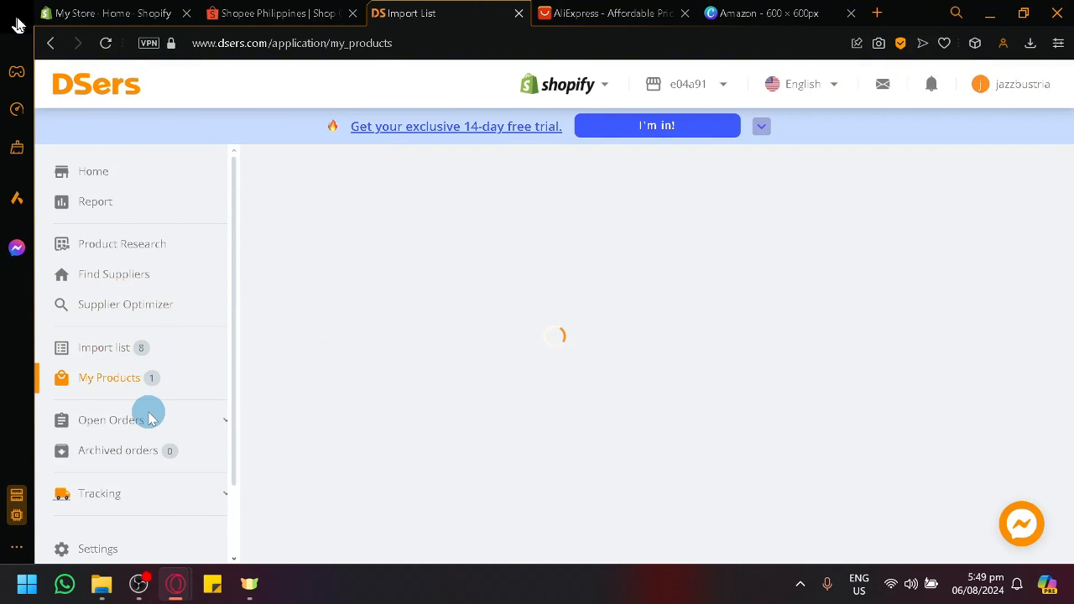
pyautogui.click(136, 422)
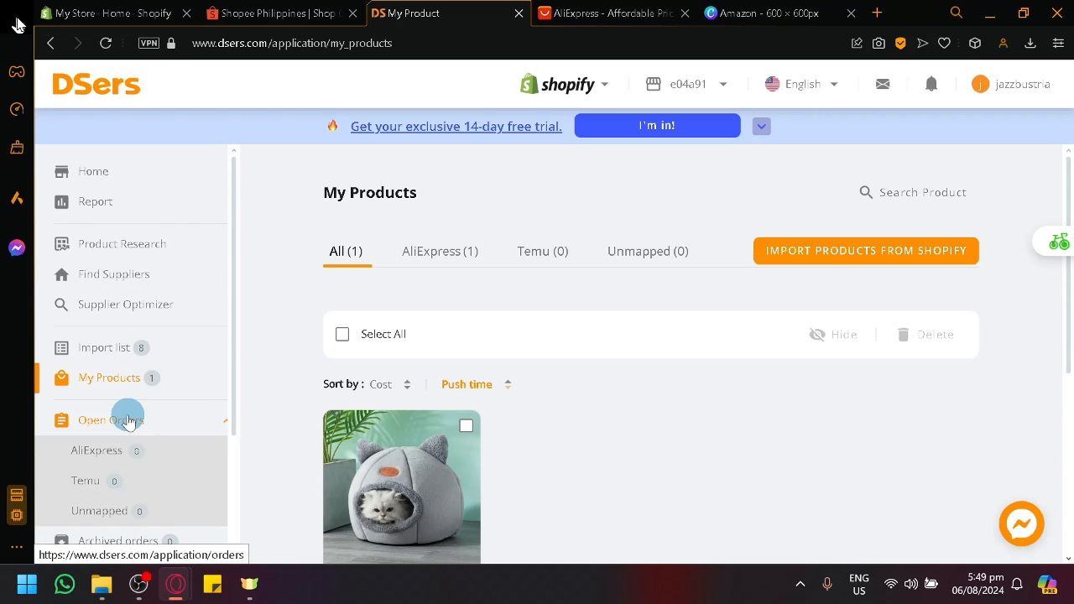
pyautogui.click(129, 420)
# Step: Revisit the Shopee home page, the DSers product page and the Shopify admin in turn
pyautogui.click(273, 13)
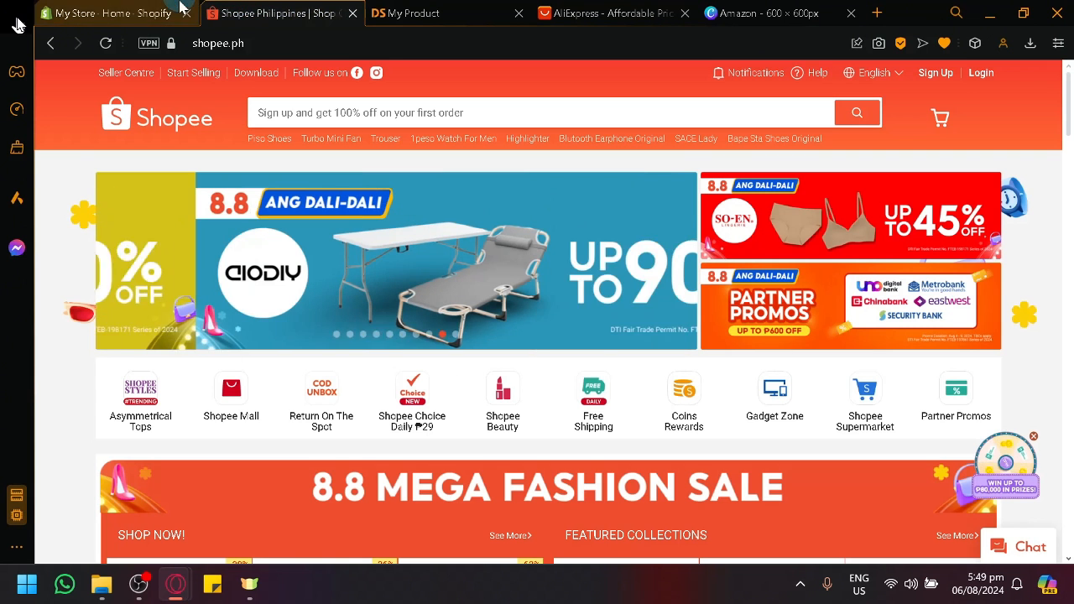
pyautogui.click(403, 13)
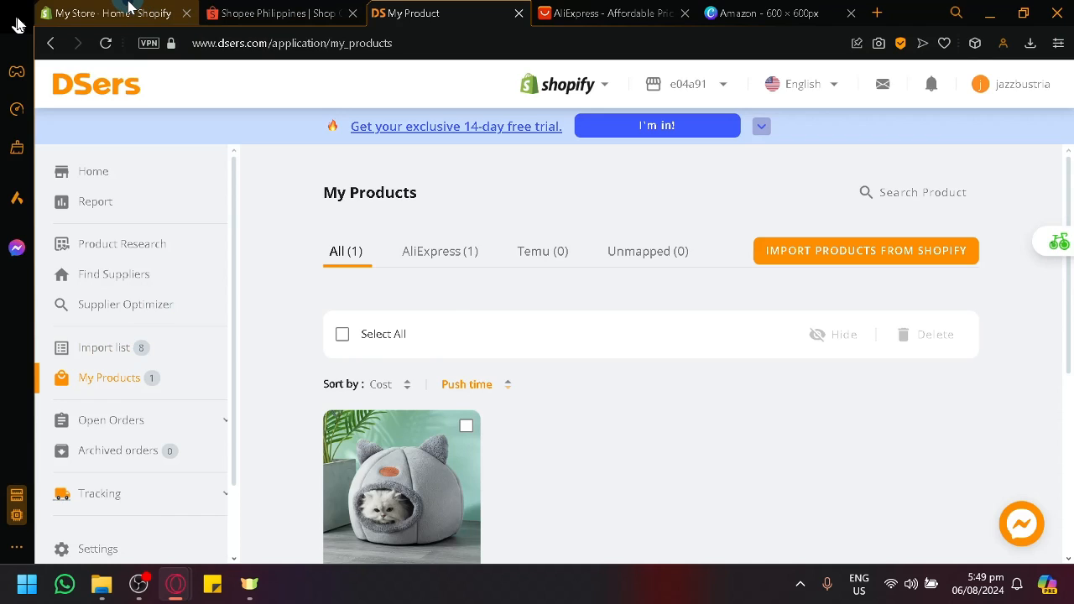
pyautogui.click(130, 10)
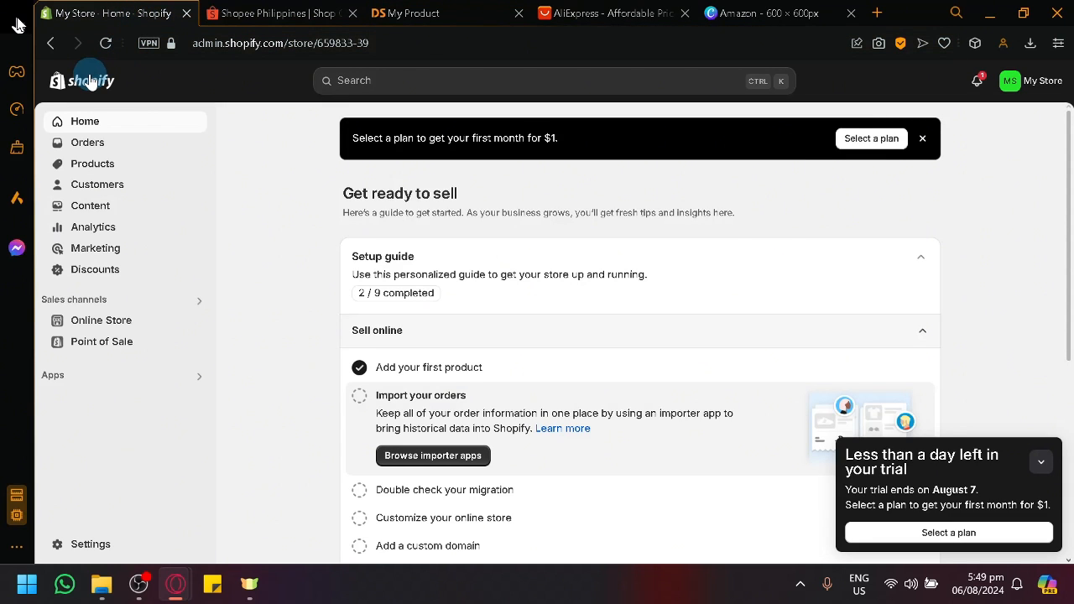
pyautogui.click(419, 12)
pyautogui.click(139, 11)
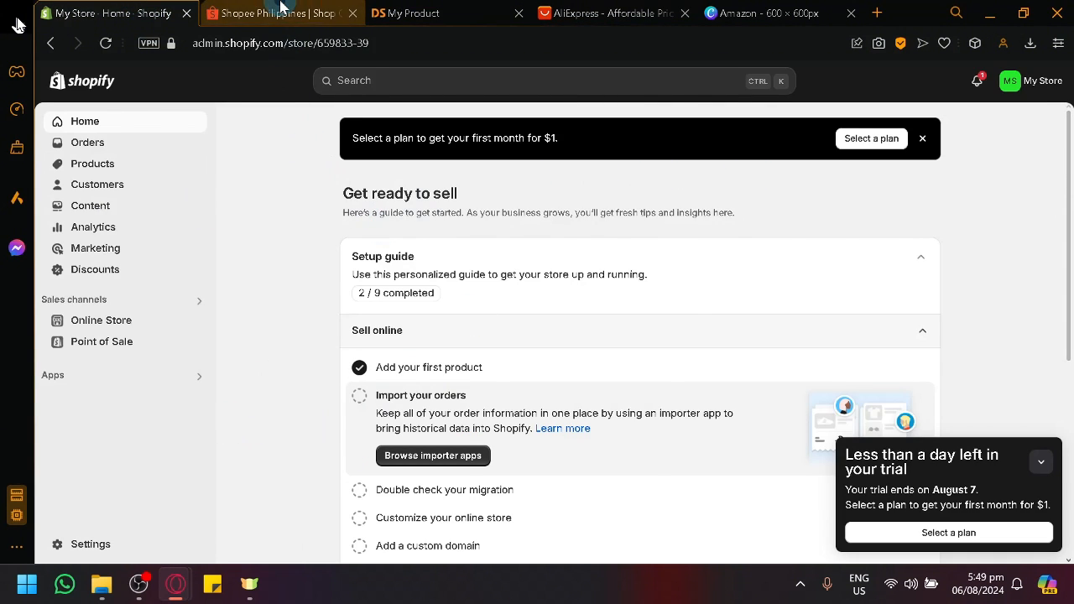
# Step: Move the Shopee browser tab ahead of the Shopify one and return to the Shopify admin
pyautogui.click(327, 10)
pyautogui.moveTo(327, 10); pyautogui.dragTo(183, 12)
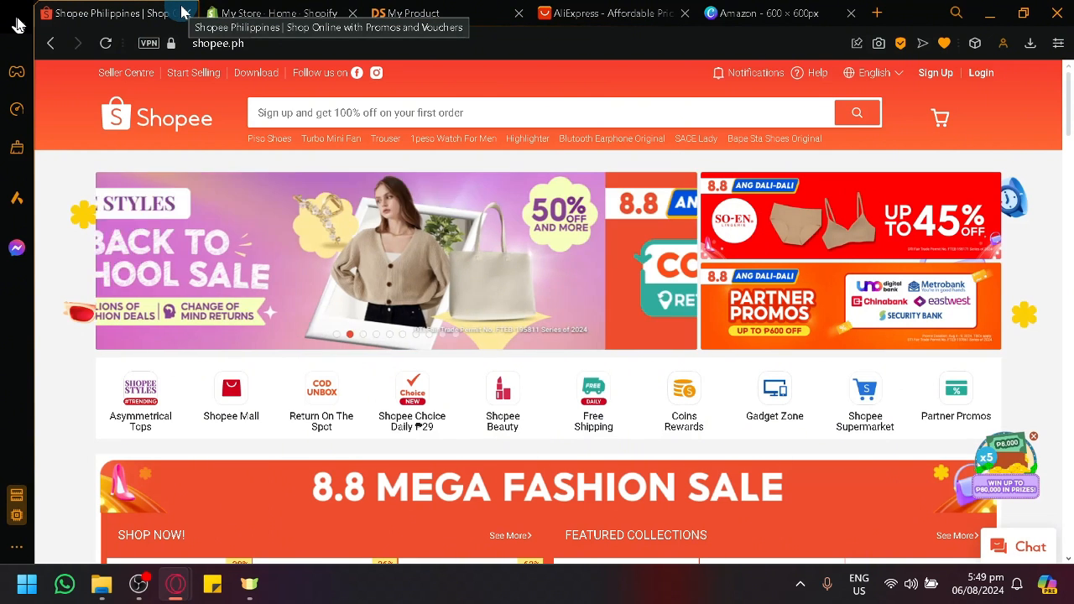
pyautogui.click(235, 10)
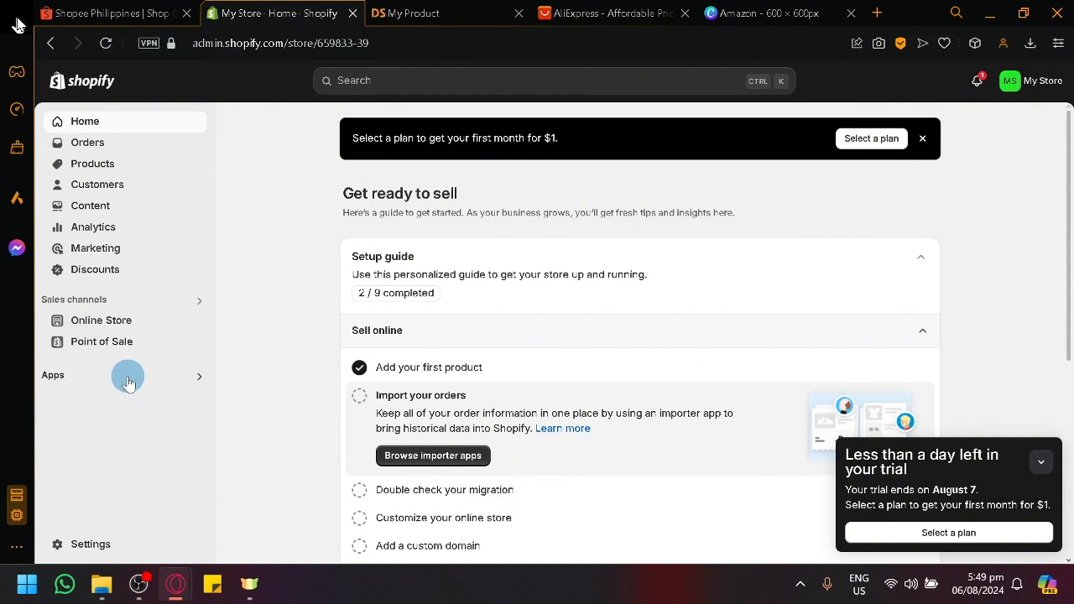
# Step: Bring up the store's installed apps list and open all recommended apps from it
pyautogui.scroll(5, 119, 394)
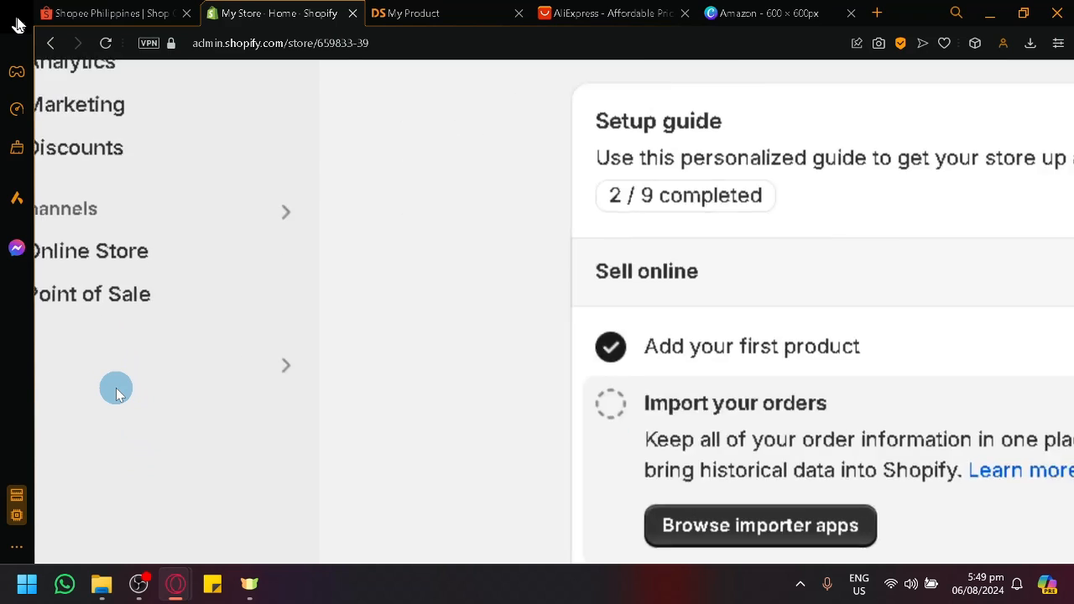
pyautogui.hscroll(-2, 117, 391)
pyautogui.scroll(5, 129, 372)
pyautogui.hscroll(6, 129, 371)
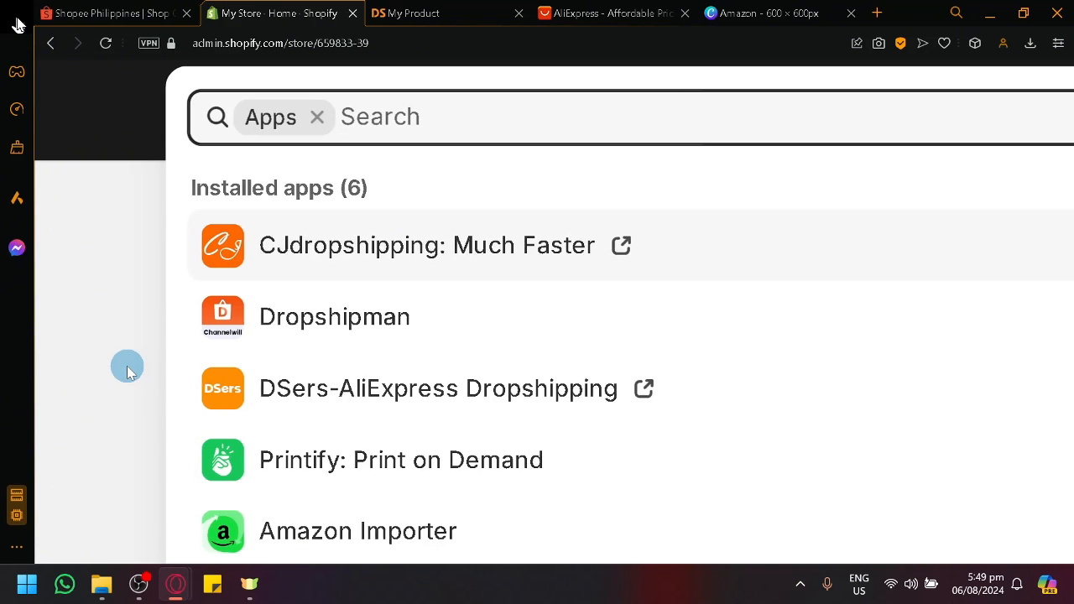
pyautogui.scroll(-5, 131, 370)
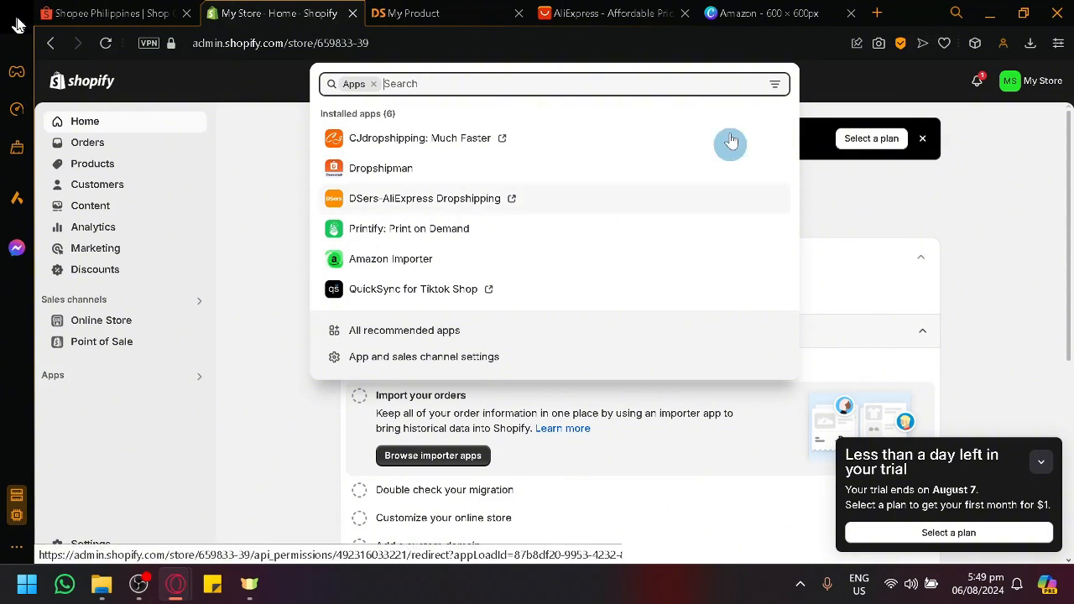
pyautogui.click(484, 329)
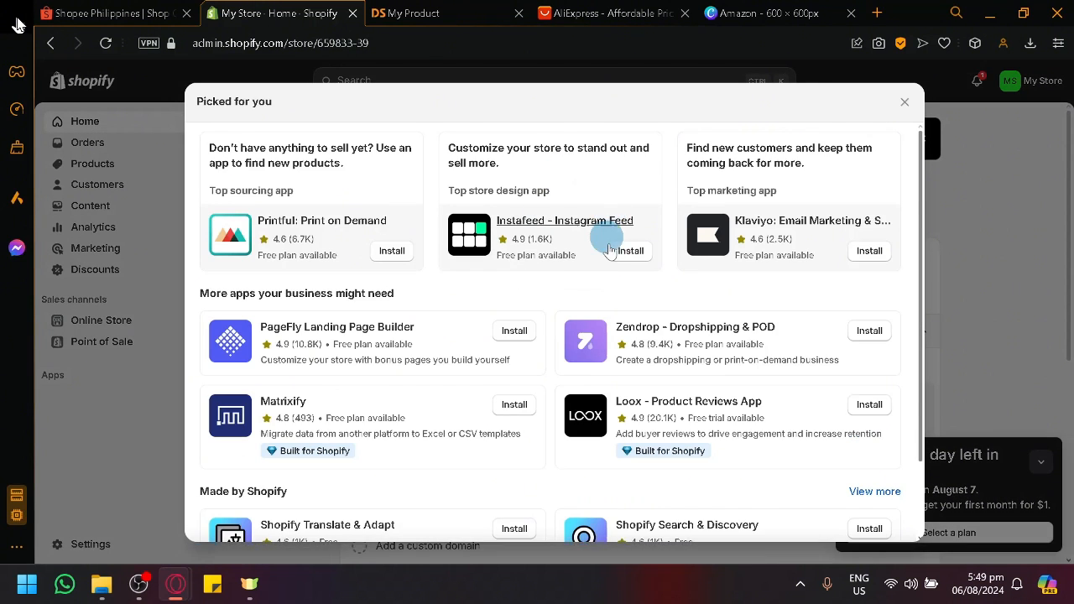
# Step: Look through the recommended apps, open the Shopify App Store from that list, and close the store admin page
pyautogui.scroll(-2, 616, 244)
pyautogui.scroll(2, 587, 252)
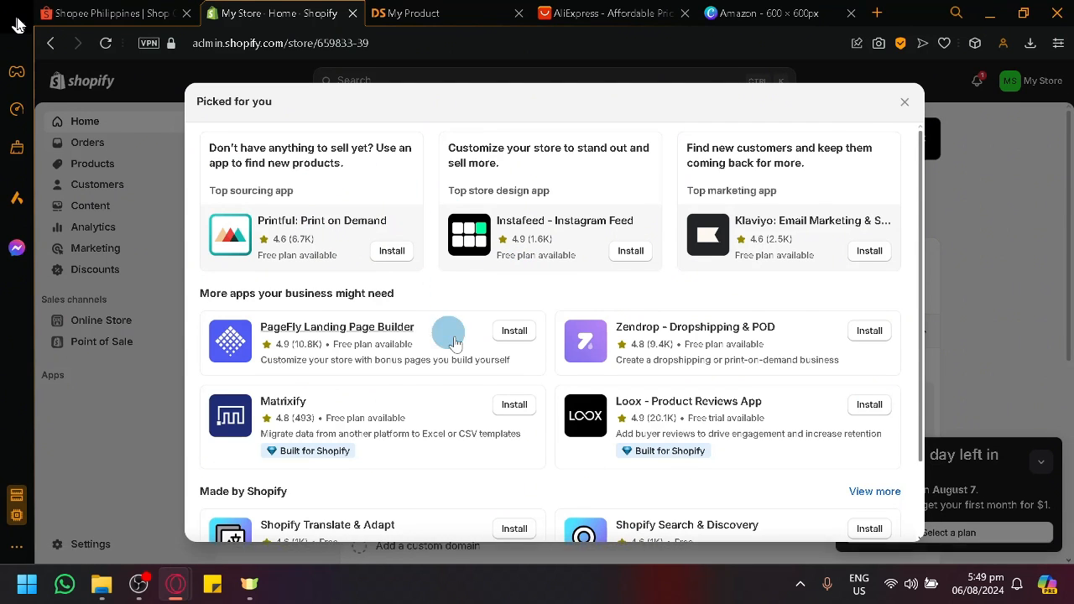
pyautogui.scroll(-2, 470, 352)
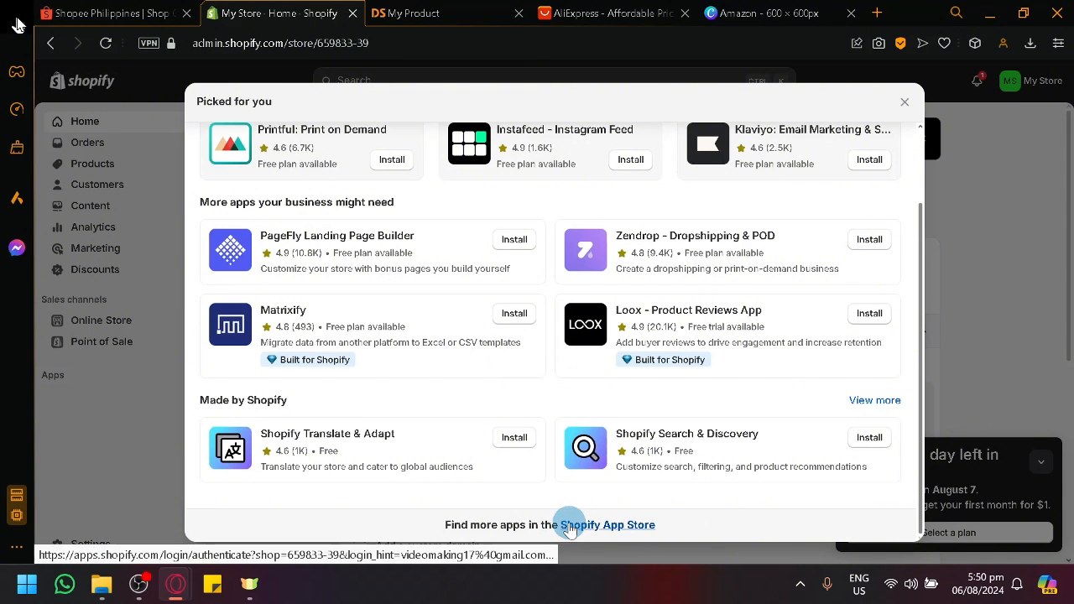
pyautogui.scroll(5, 569, 526)
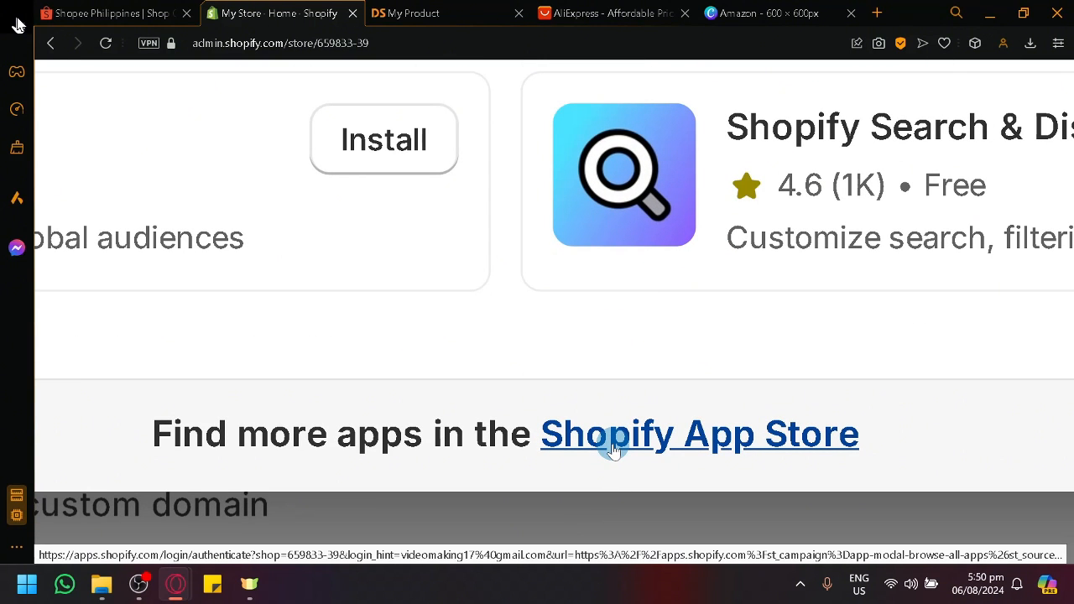
pyautogui.click(612, 450)
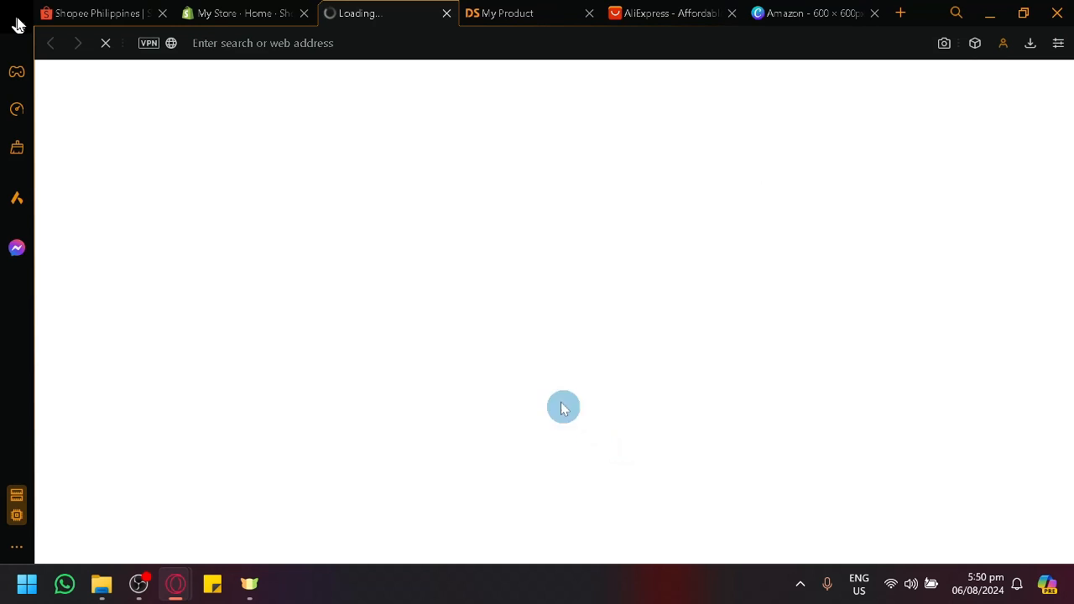
pyautogui.click(306, 13)
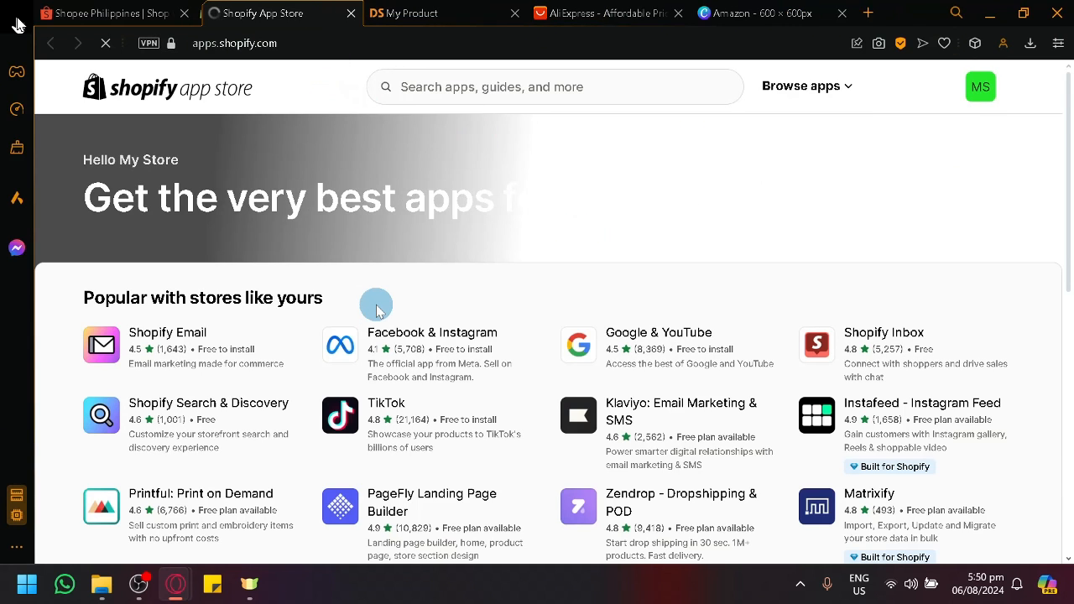
# Step: Browse the app store home page and search the store for shopee
pyautogui.scroll(-5, 377, 311)
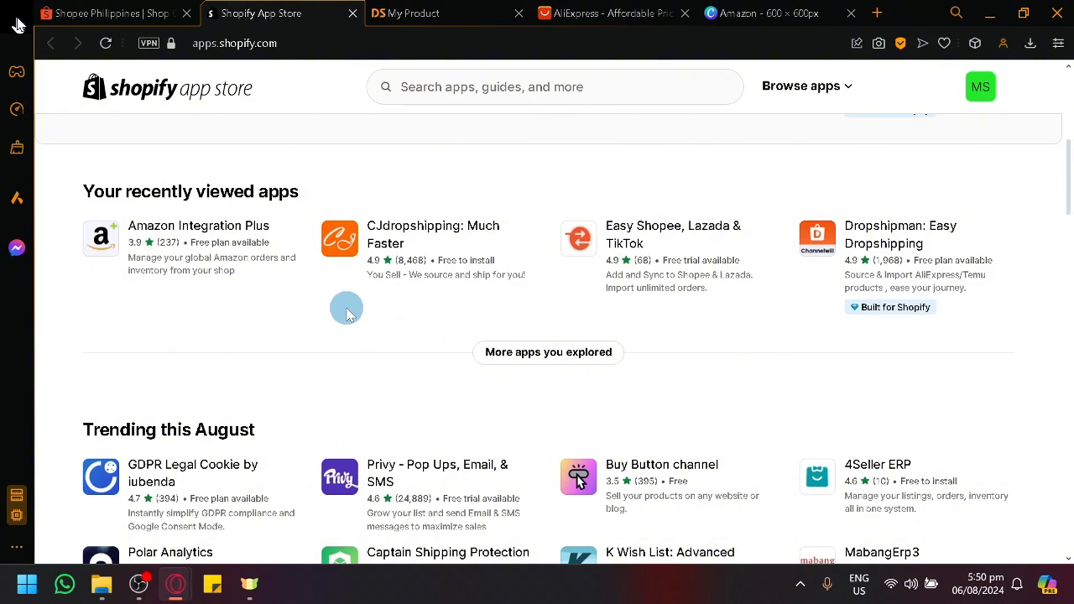
pyautogui.scroll(-4, 347, 314)
pyautogui.scroll(6, 346, 314)
pyautogui.scroll(3, 347, 312)
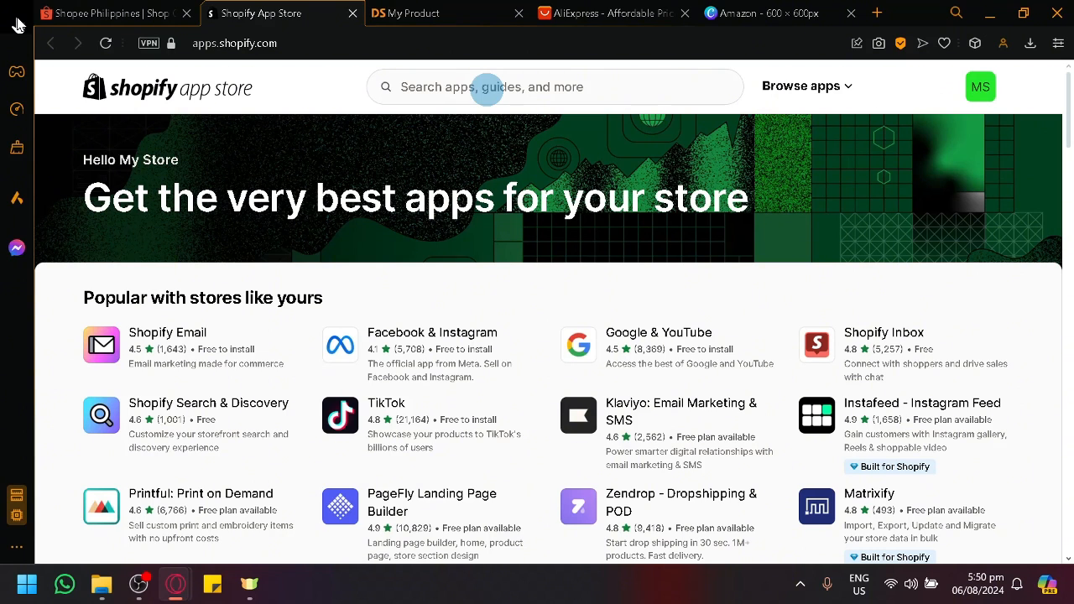
pyautogui.click(487, 88)
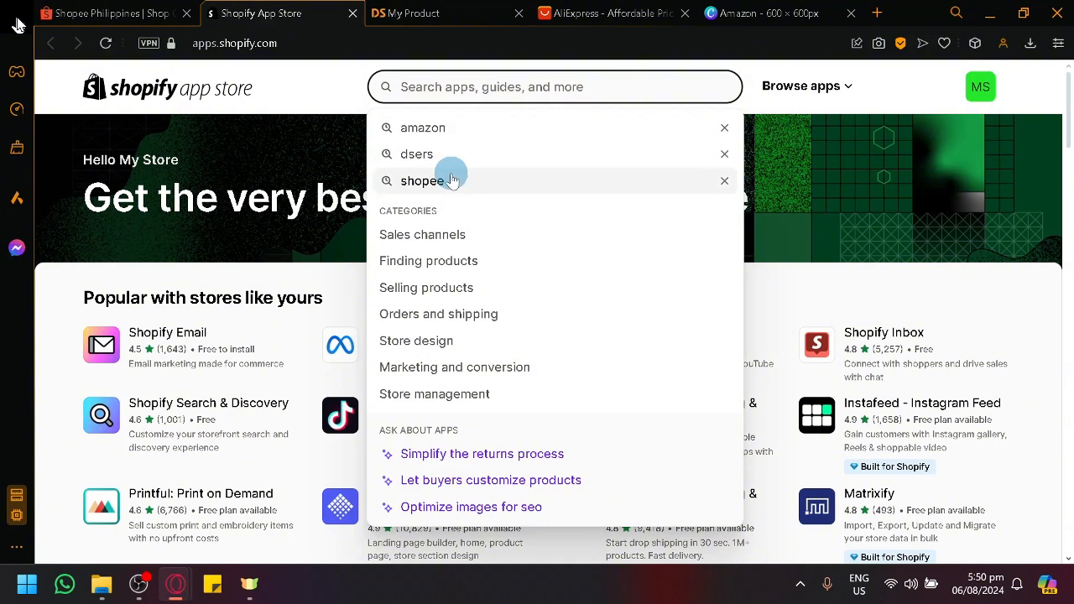
pyautogui.click(438, 199)
pyautogui.click(465, 86)
pyautogui.click(439, 179)
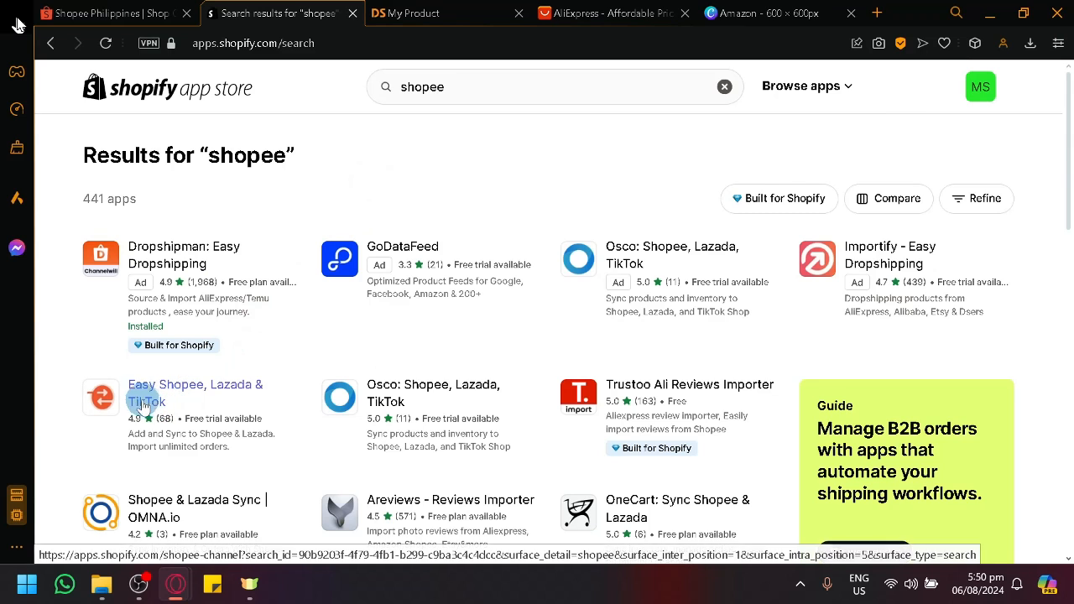
# Step: Open the Easy Shopee, Lazada & TikTok app listing and review its description and feature list
pyautogui.click(154, 396)
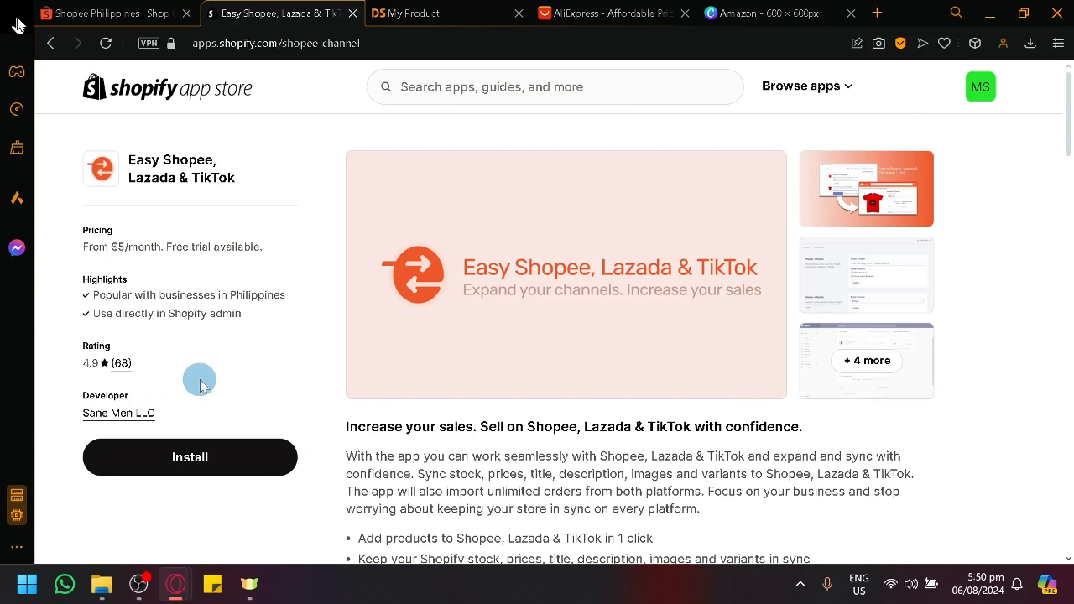
pyautogui.scroll(-2, 445, 381)
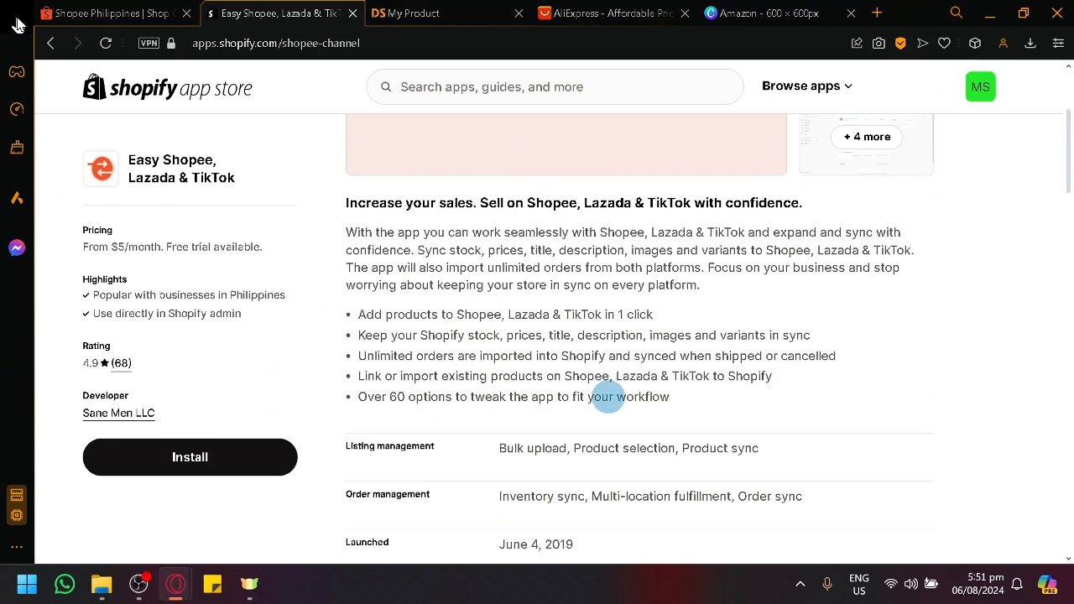
pyautogui.scroll(3, 333, 353)
pyautogui.hscroll(2, 496, 348)
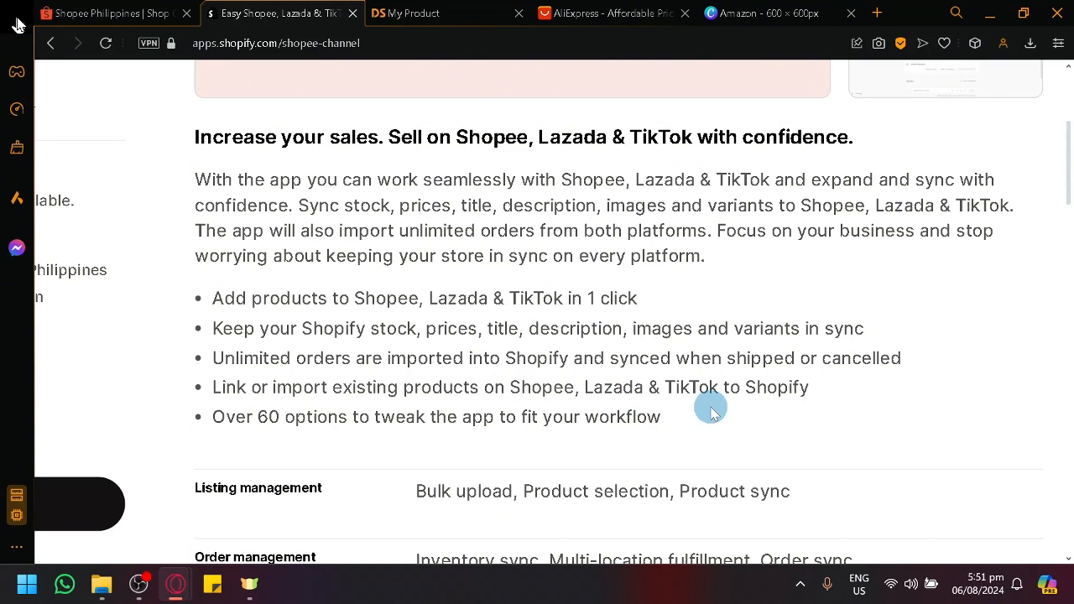
pyautogui.scroll(-4, 554, 343)
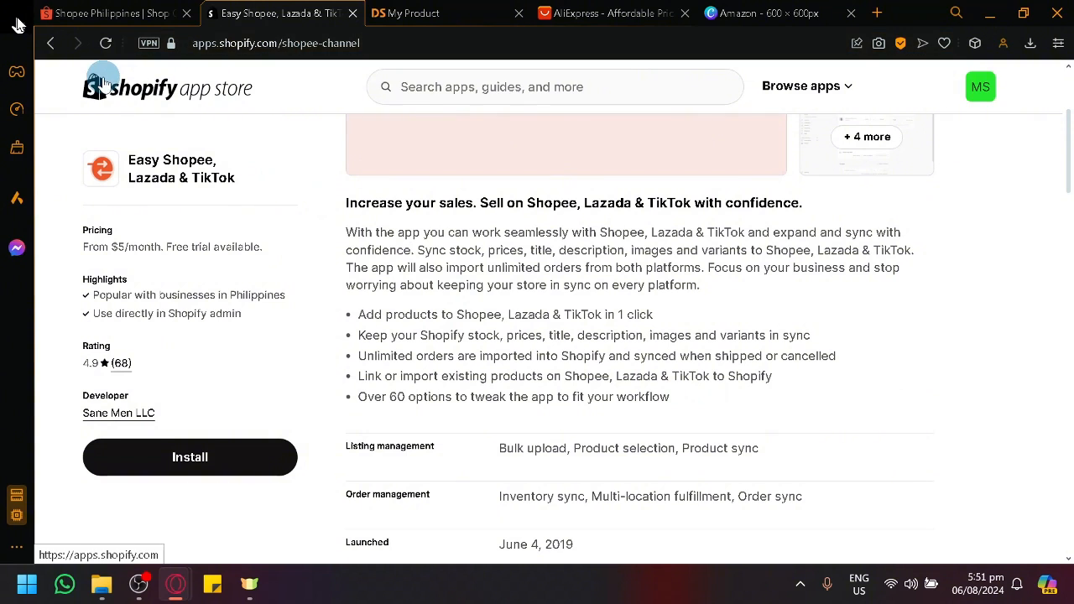
pyautogui.doubleClick(256, 43)
pyautogui.click(256, 42)
pyautogui.write('s')
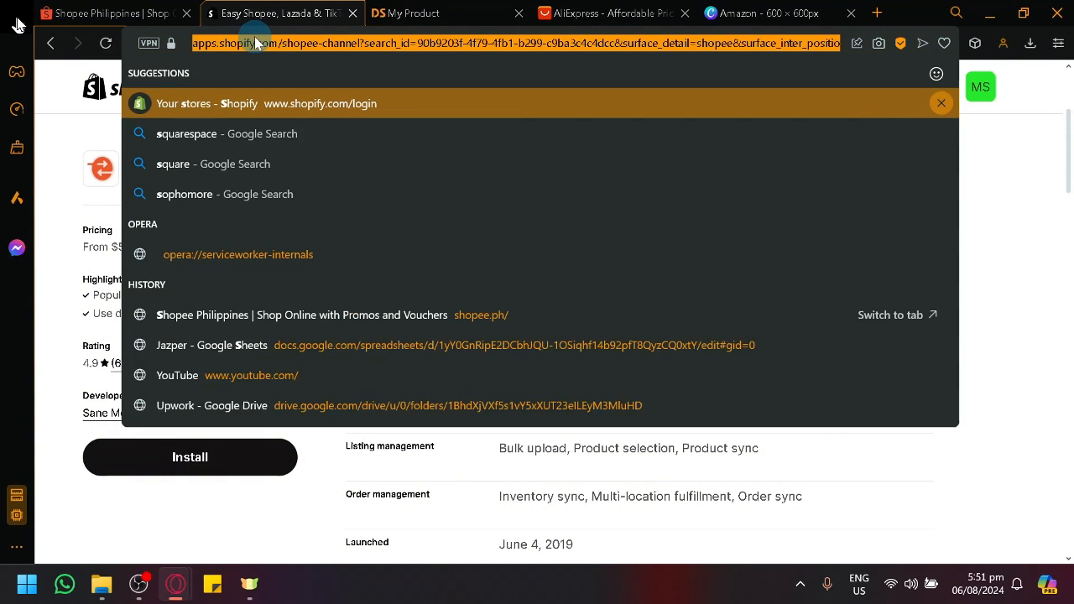
pyautogui.click(225, 505)
# Step: Search the app store for dsers and examine the DSers-AliExpress Dropshipping entry
pyautogui.click(469, 87)
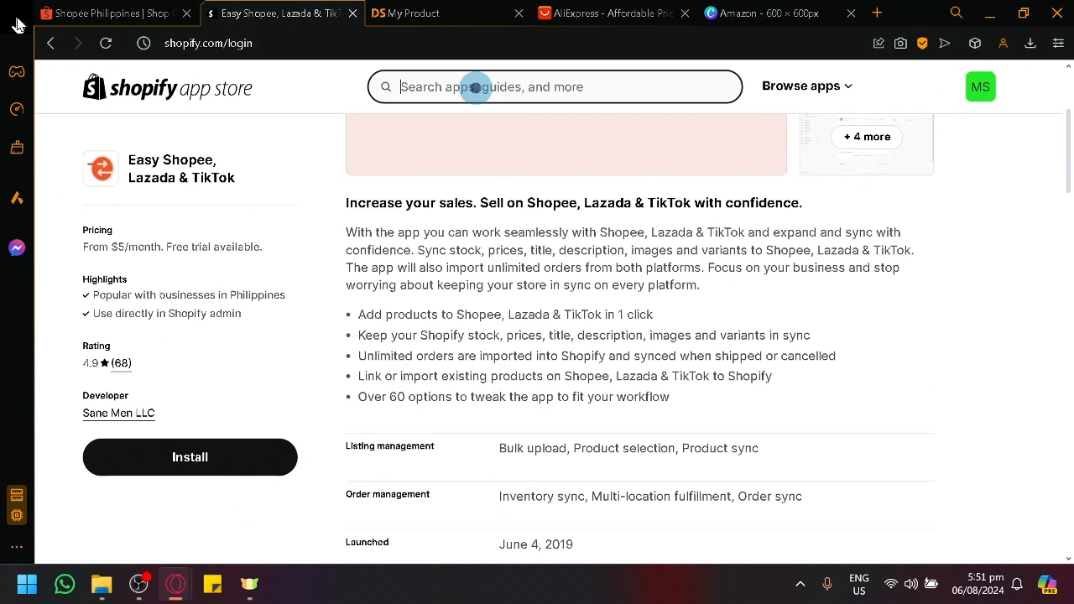
pyautogui.write('dsers')
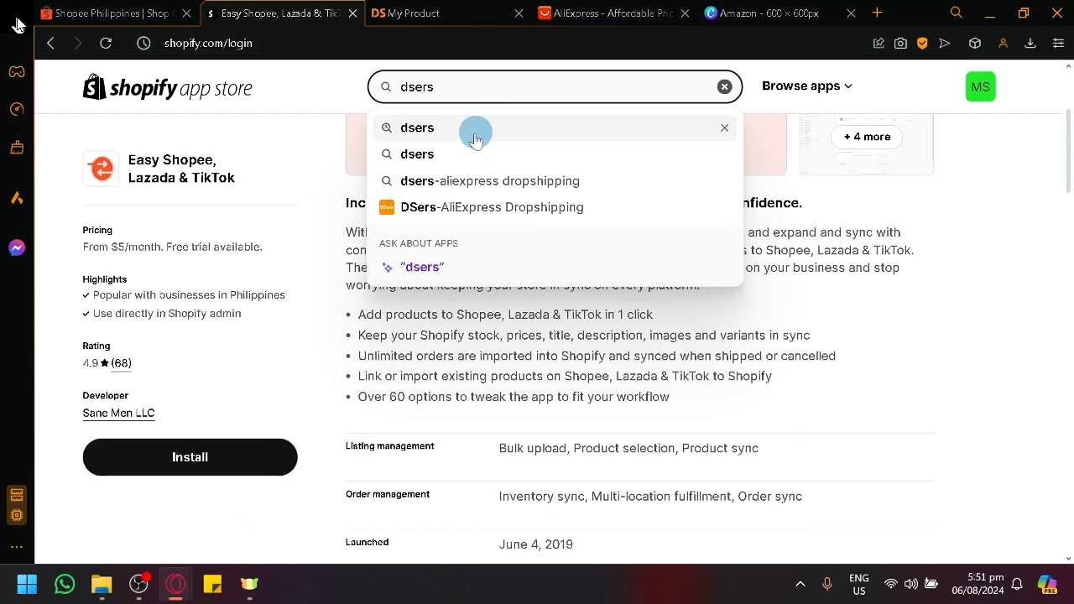
pyautogui.click(474, 134)
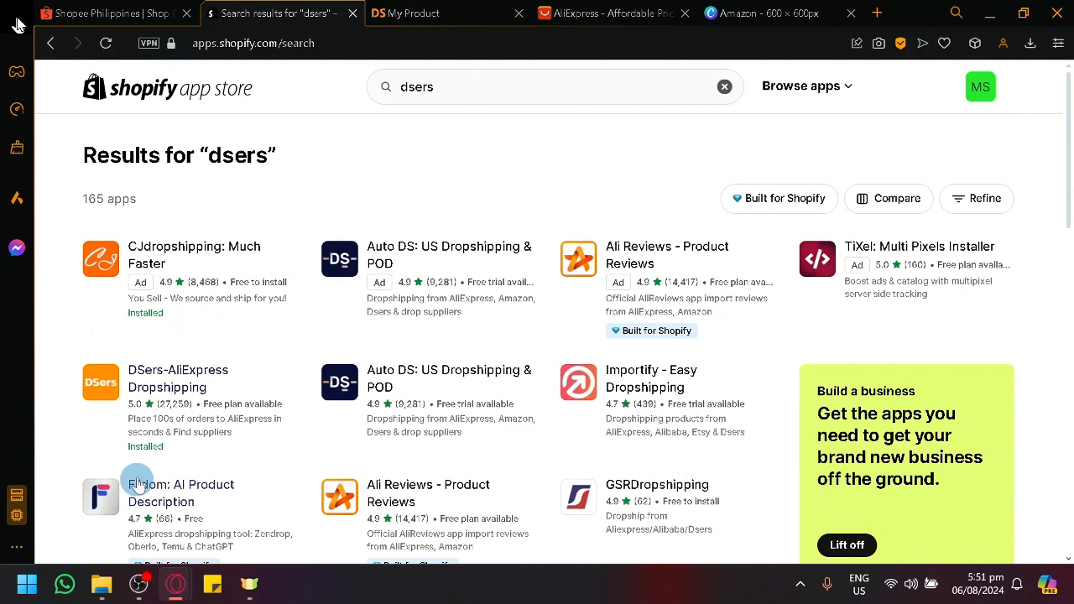
pyautogui.keyDown('ctrl'); pyautogui.scroll(5, 155, 417); pyautogui.keyUp('ctrl')
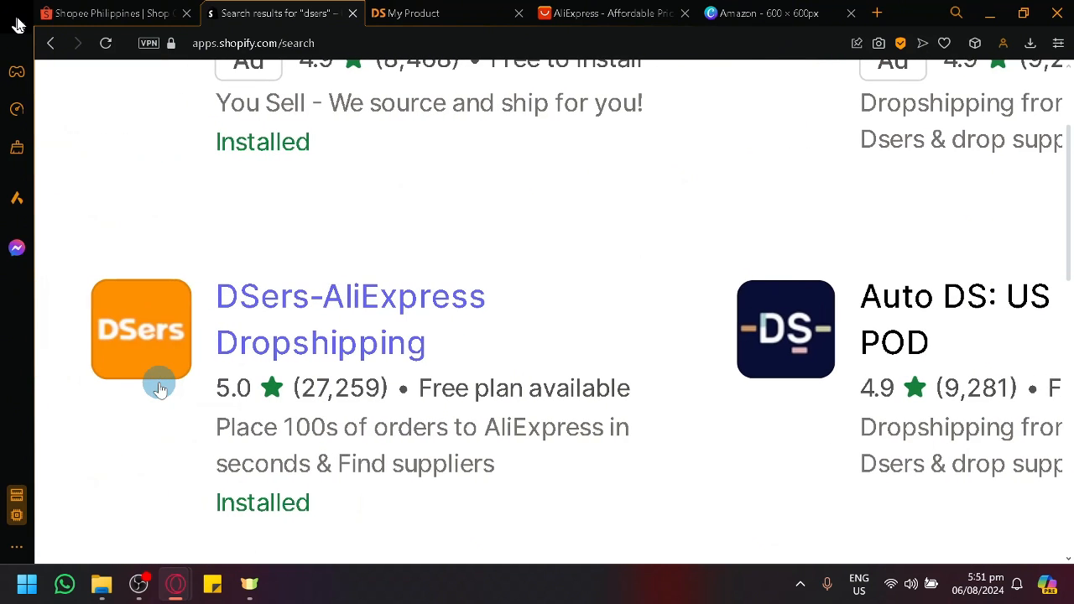
# Step: Switch to DSers, open the Find Suppliers page, and search the AliExpress products for mouse
pyautogui.click(397, 12)
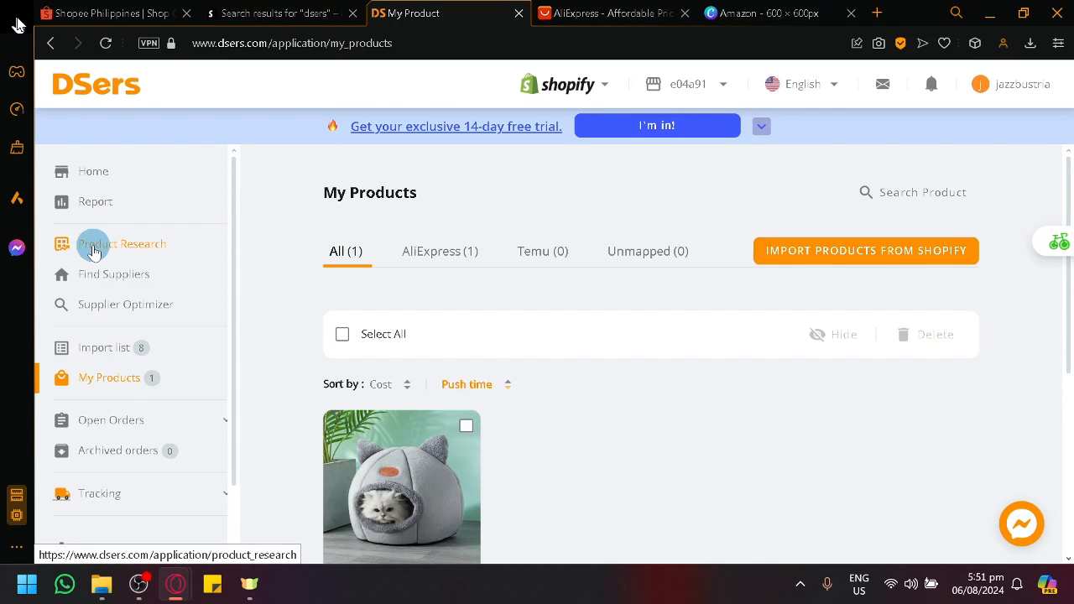
pyautogui.click(94, 279)
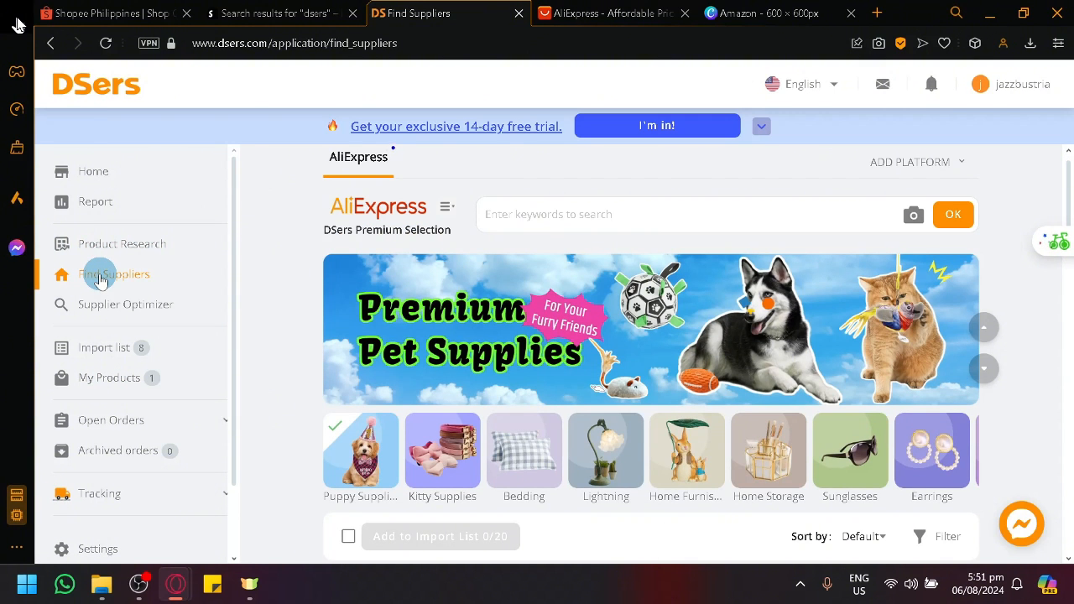
pyautogui.scroll(-7, 696, 277)
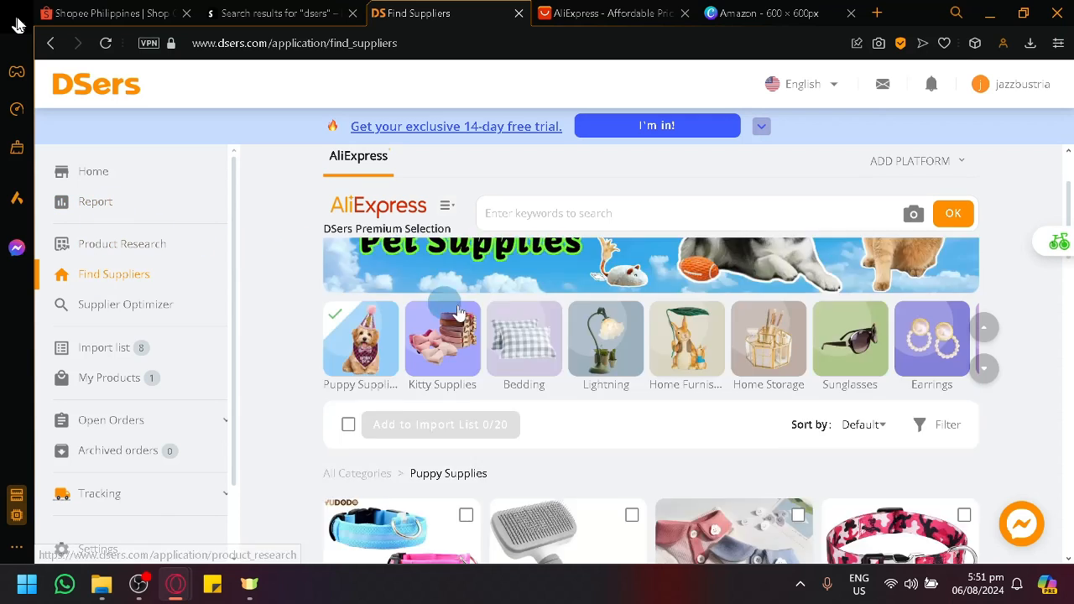
pyautogui.click(716, 209)
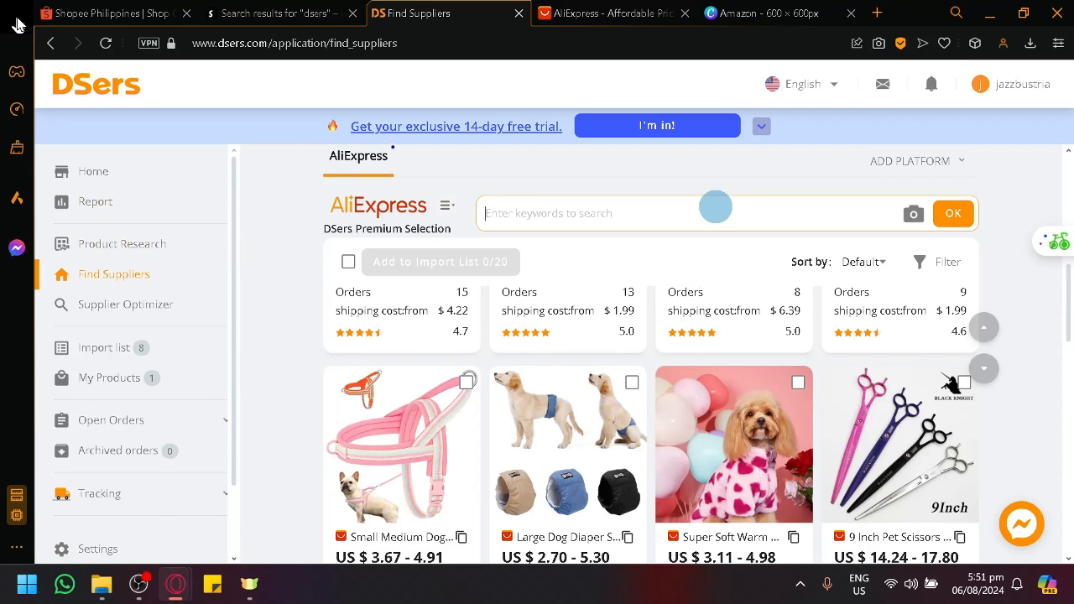
pyautogui.write('mouse')
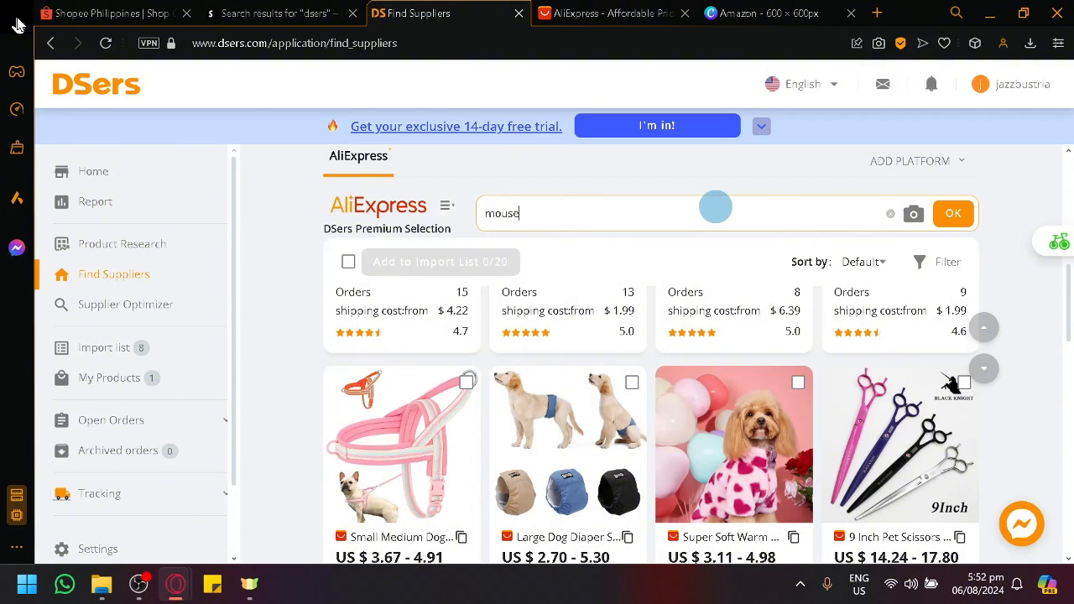
pyautogui.press('Return')
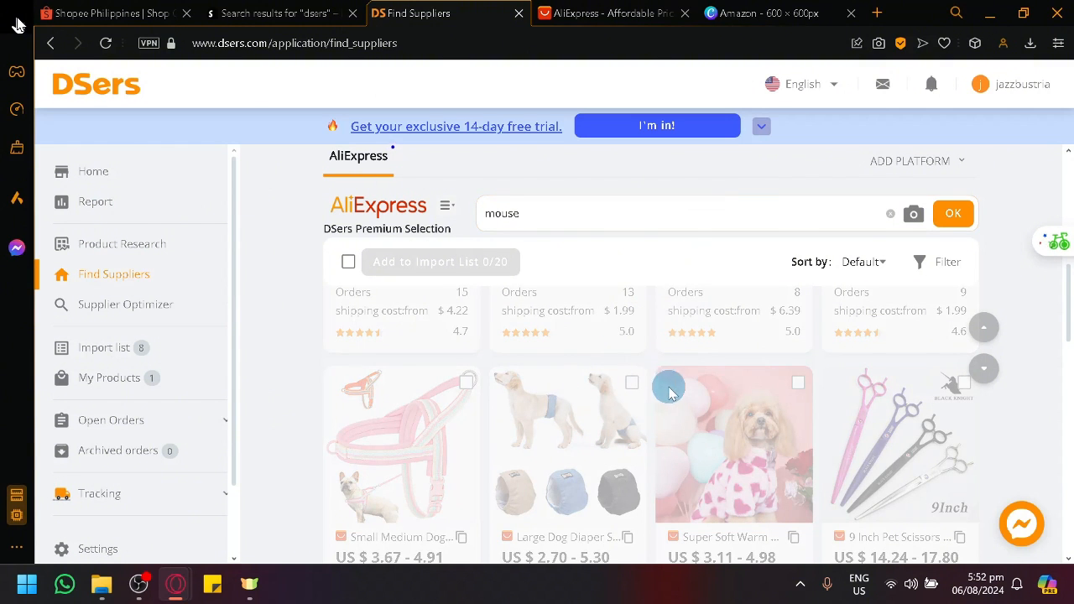
# Step: Compare the mouse search results and add the Wired Right Hand mouse priced at US $7.00 to the import list
pyautogui.scroll(-3, 671, 383)
pyautogui.scroll(4, 674, 383)
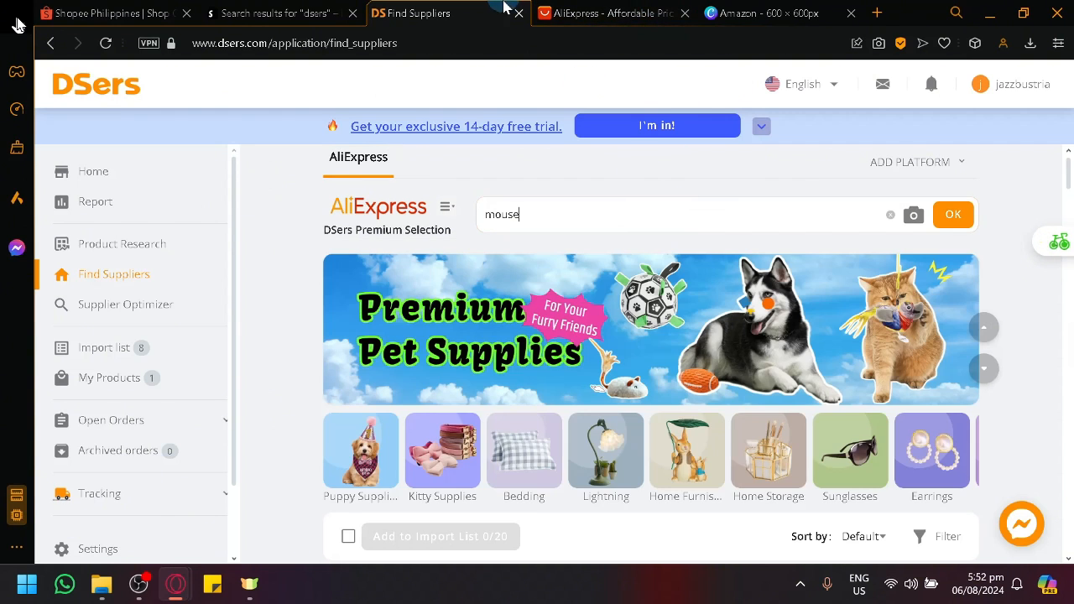
pyautogui.click(599, 12)
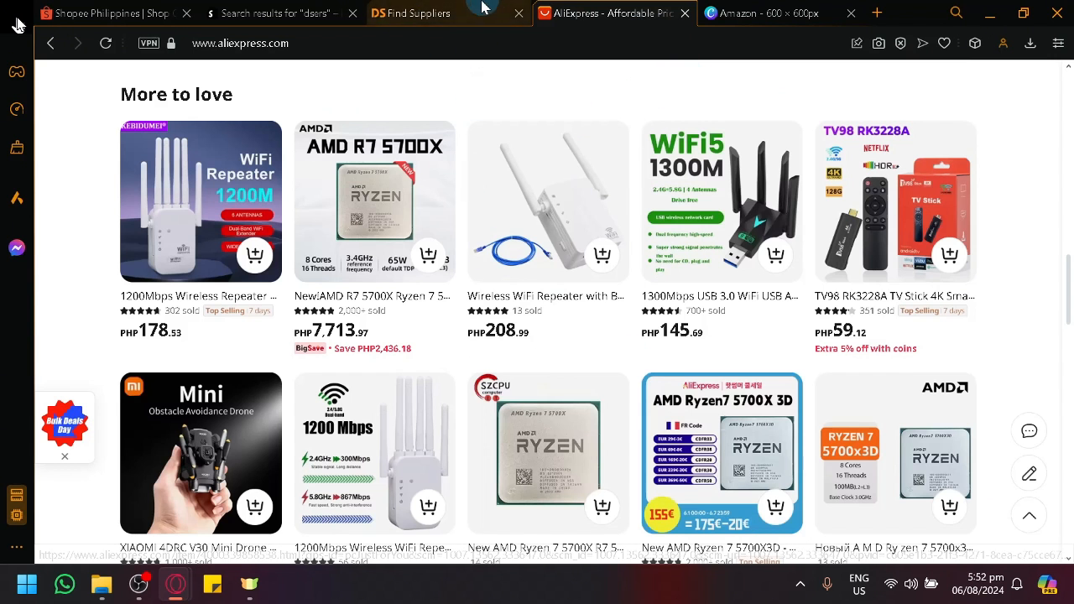
pyautogui.click(411, 12)
pyautogui.scroll(-2, 678, 404)
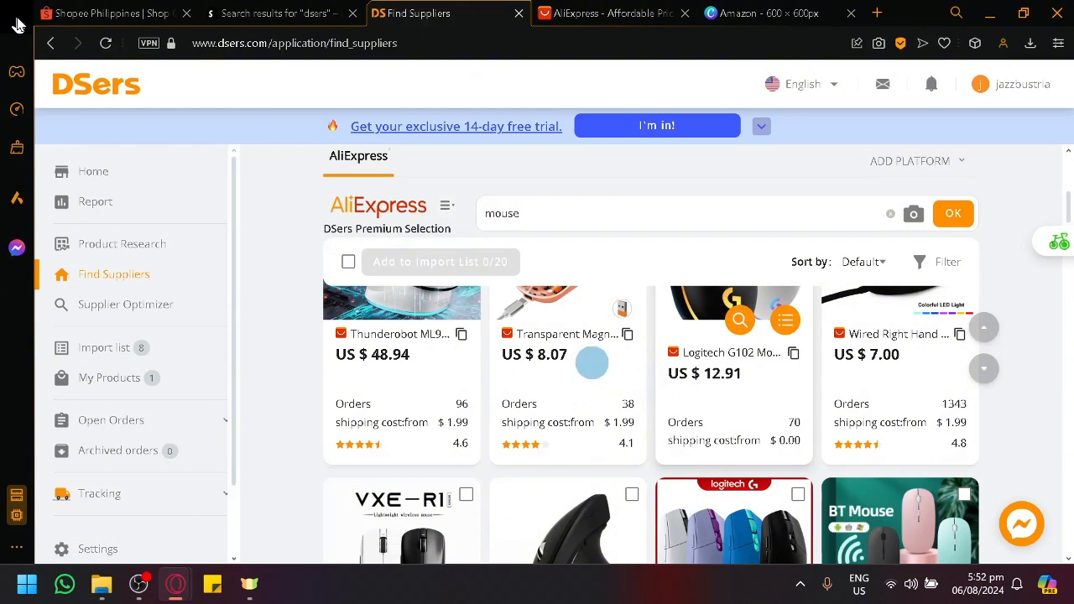
pyautogui.scroll(4, 678, 353)
pyautogui.scroll(-3, 474, 451)
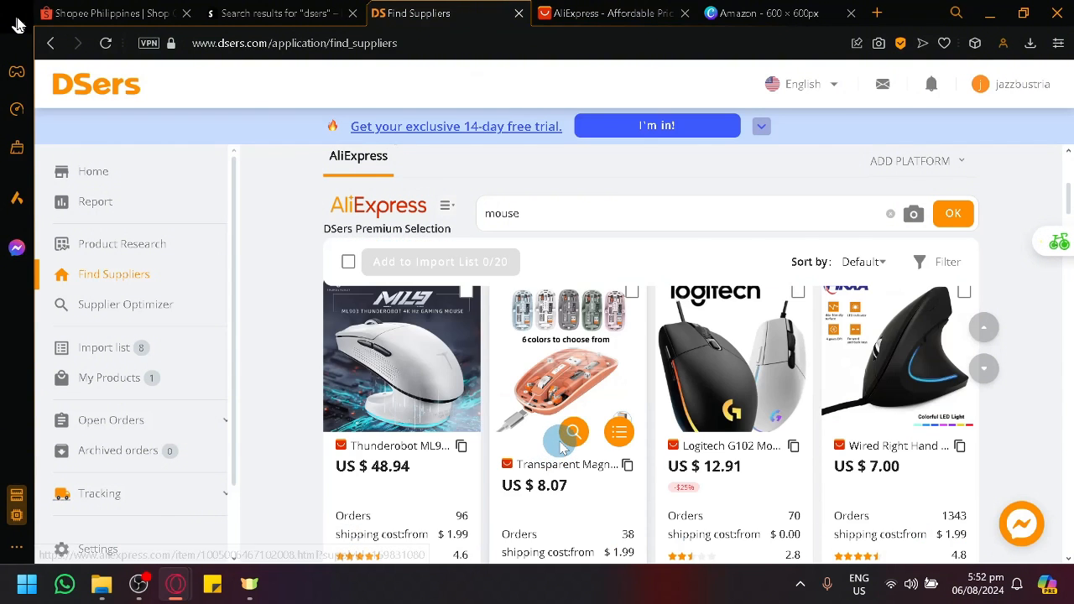
pyautogui.scroll(1, 638, 436)
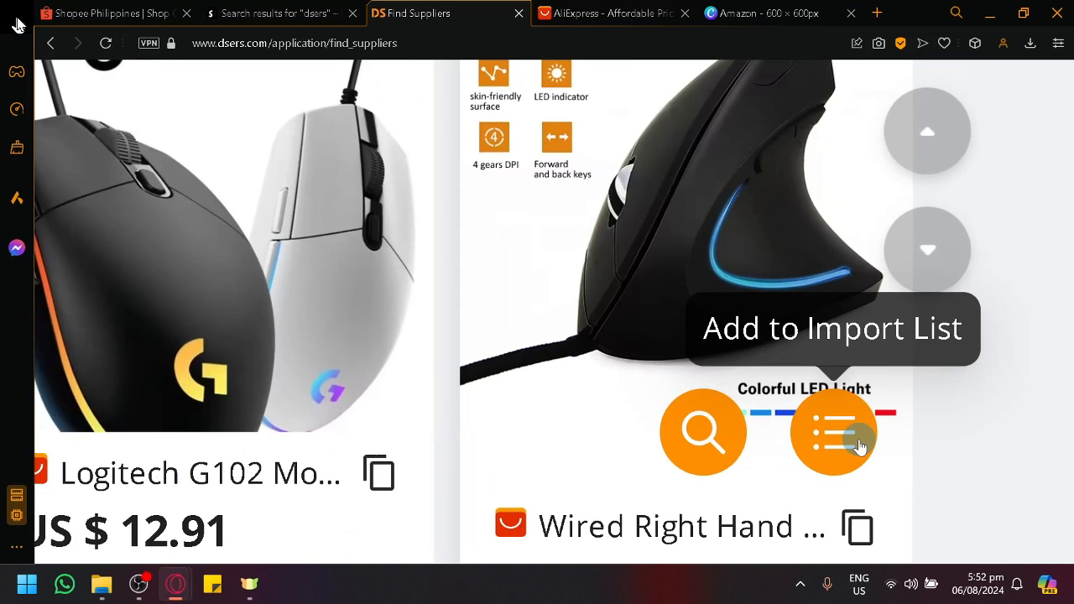
pyautogui.click(859, 447)
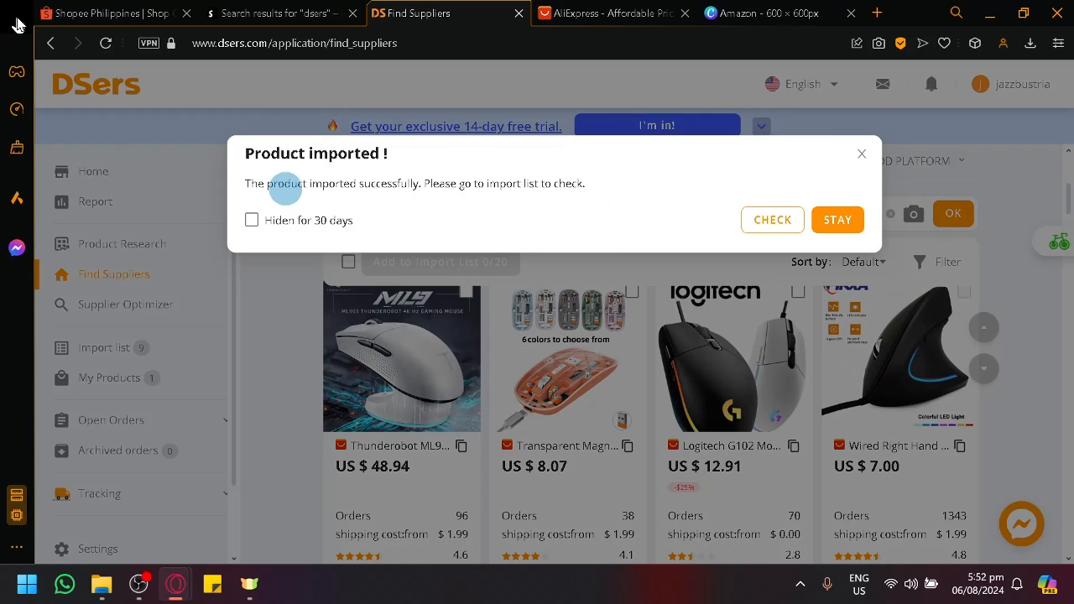
# Step: Open the import list and push the Wired Right Hand mouse to store 659833-39 with the preselected preferences
pyautogui.click(772, 219)
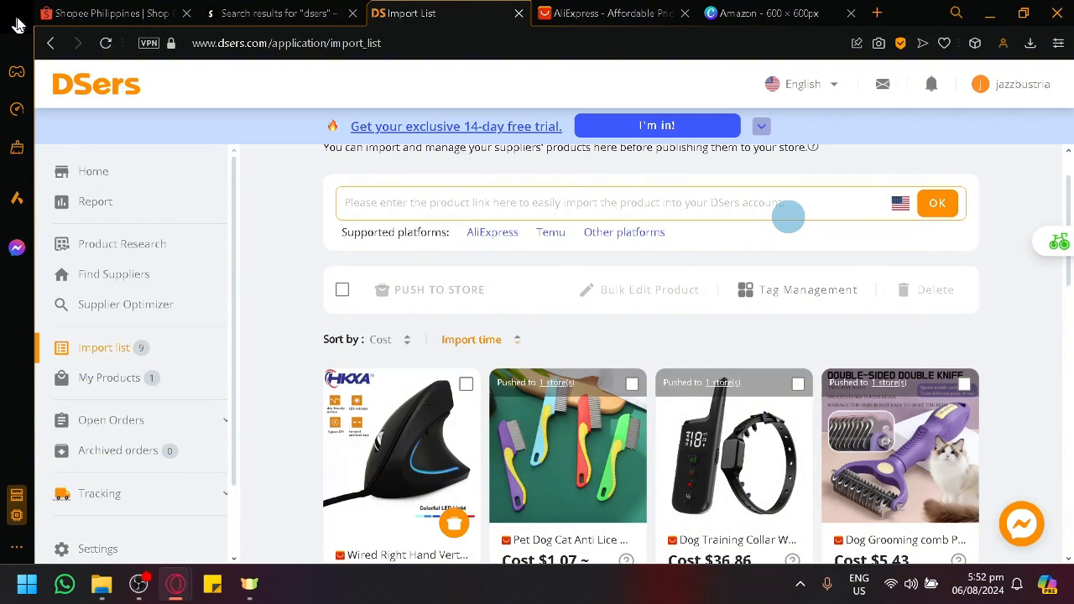
pyautogui.scroll(-1, 449, 382)
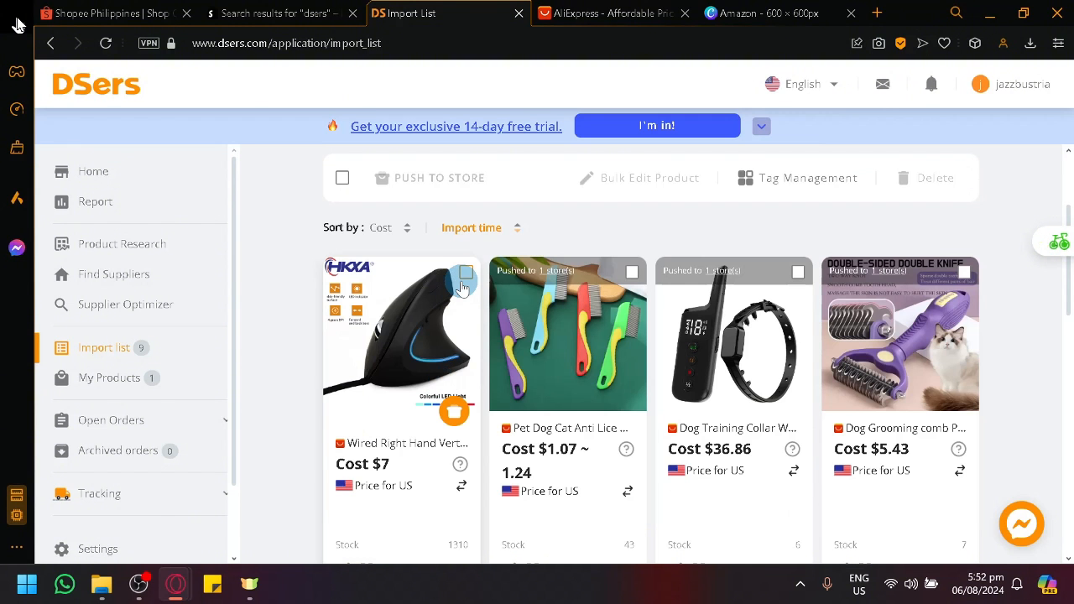
pyautogui.click(465, 277)
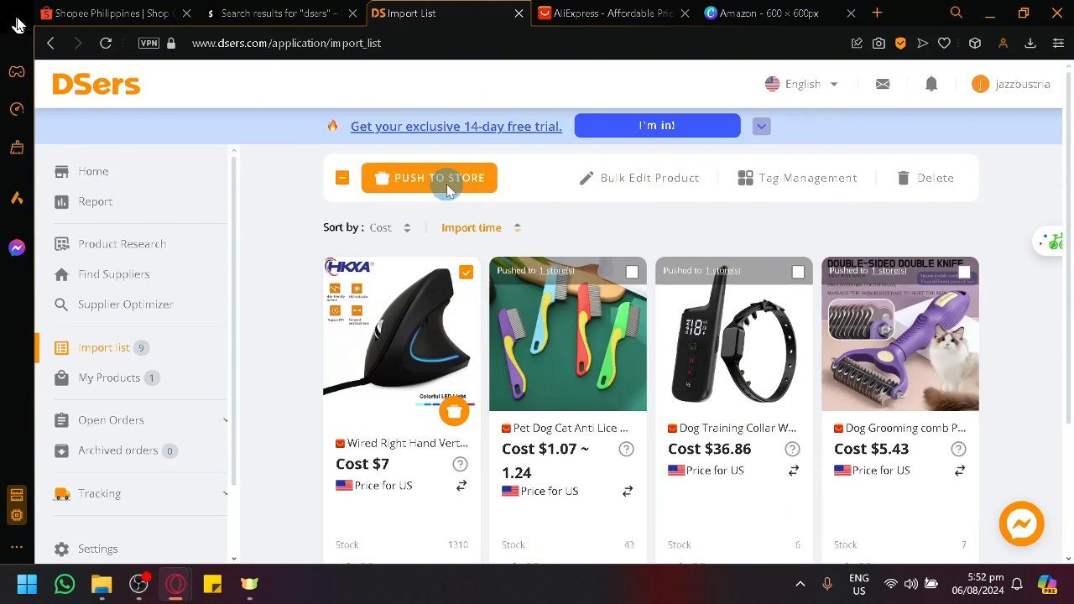
pyautogui.click(446, 184)
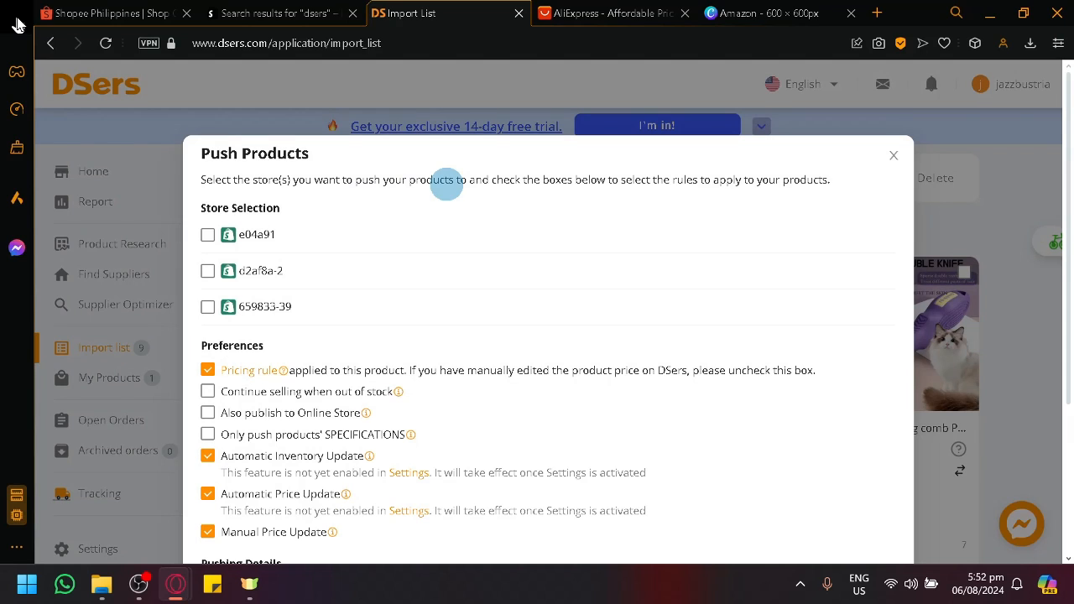
pyautogui.click(247, 316)
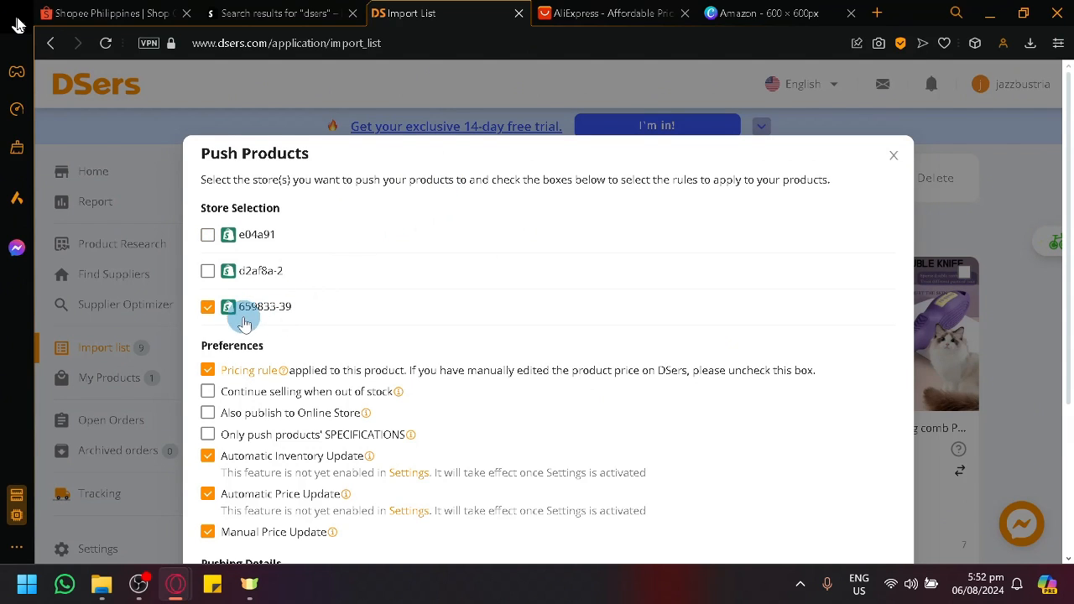
pyautogui.scroll(-3, 437, 269)
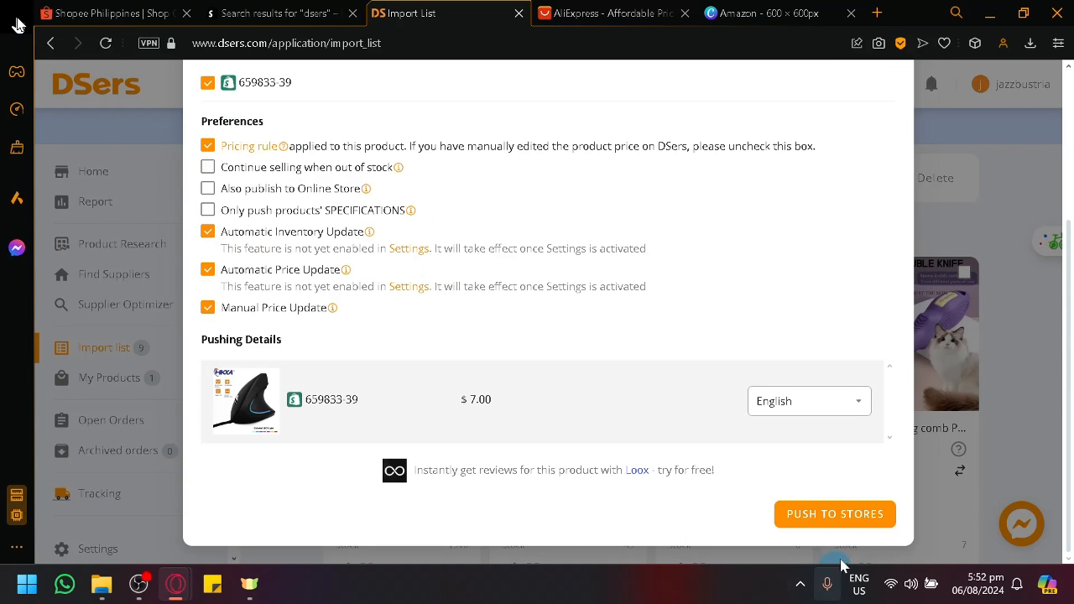
pyautogui.click(823, 519)
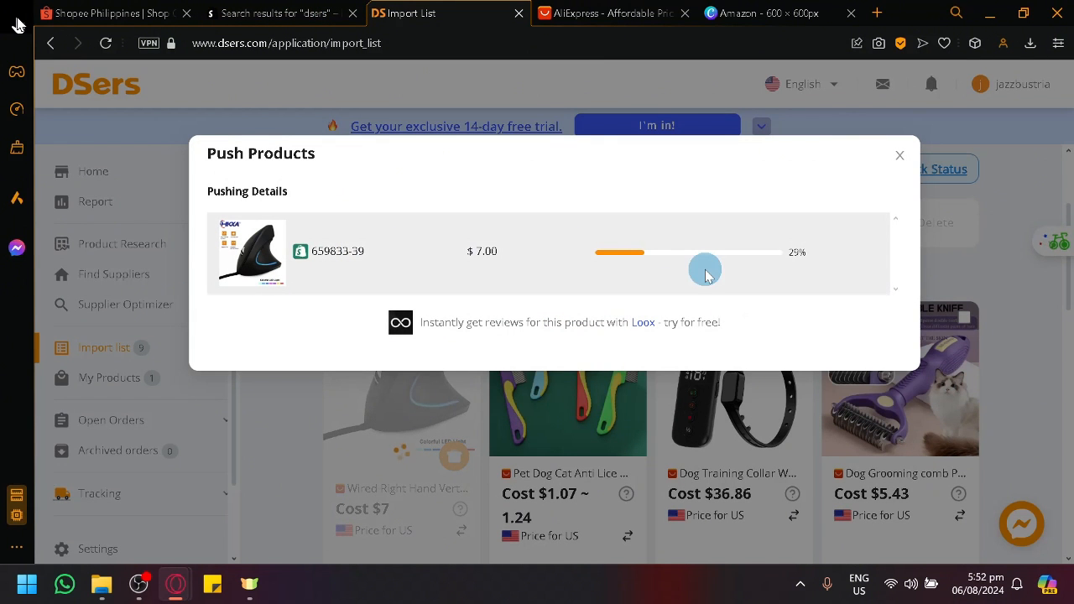
# Step: Load shopify.com/login in place of the app store search results, then check the mouse's push progress in DSers
pyautogui.click(277, 13)
pyautogui.click(294, 43)
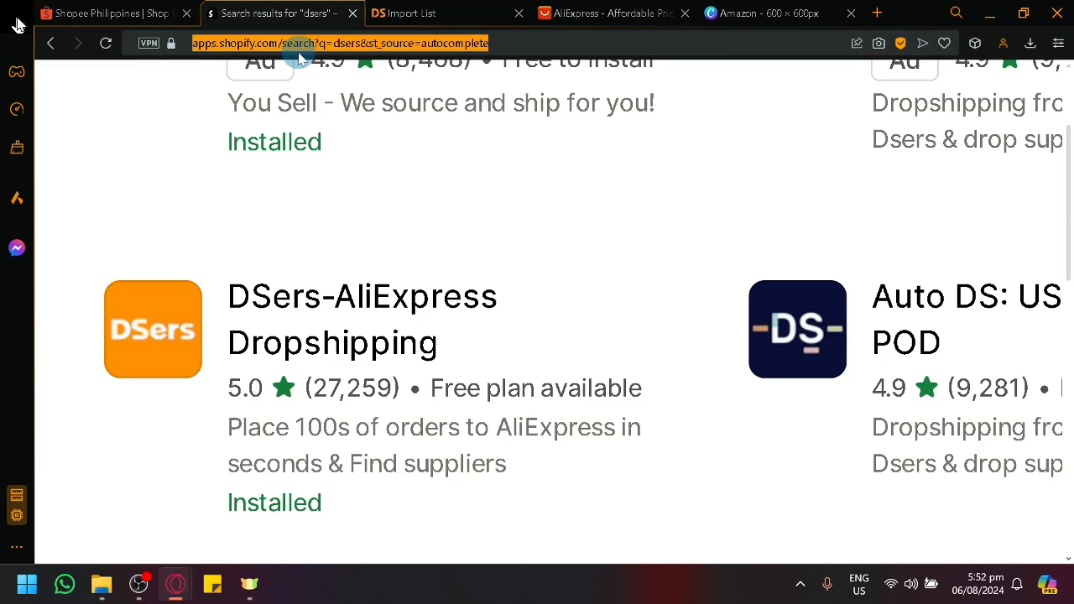
pyautogui.write('shopify.com/login')
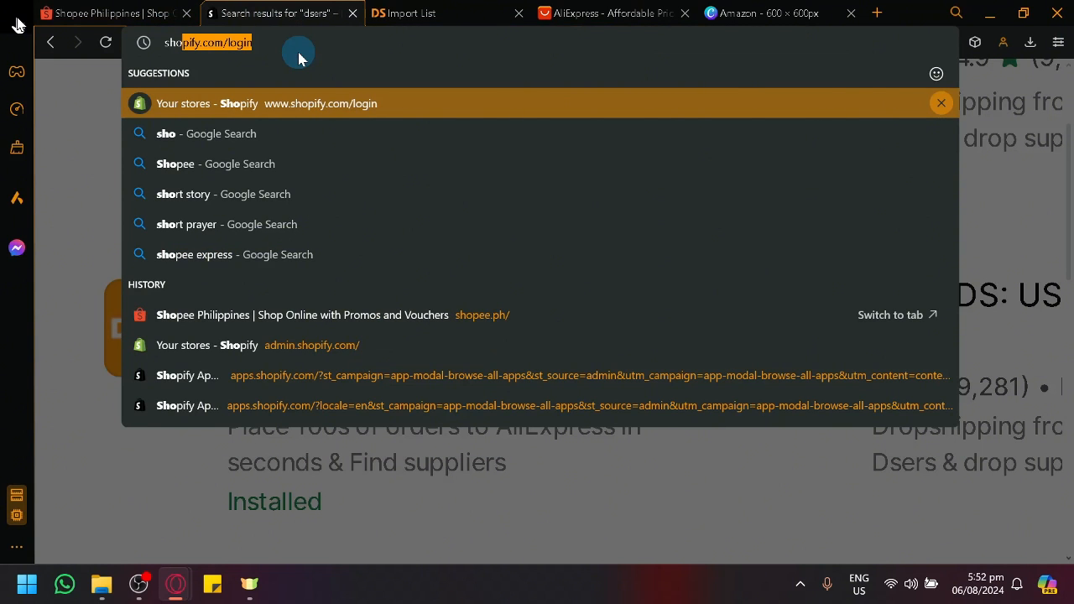
pyautogui.press('Return')
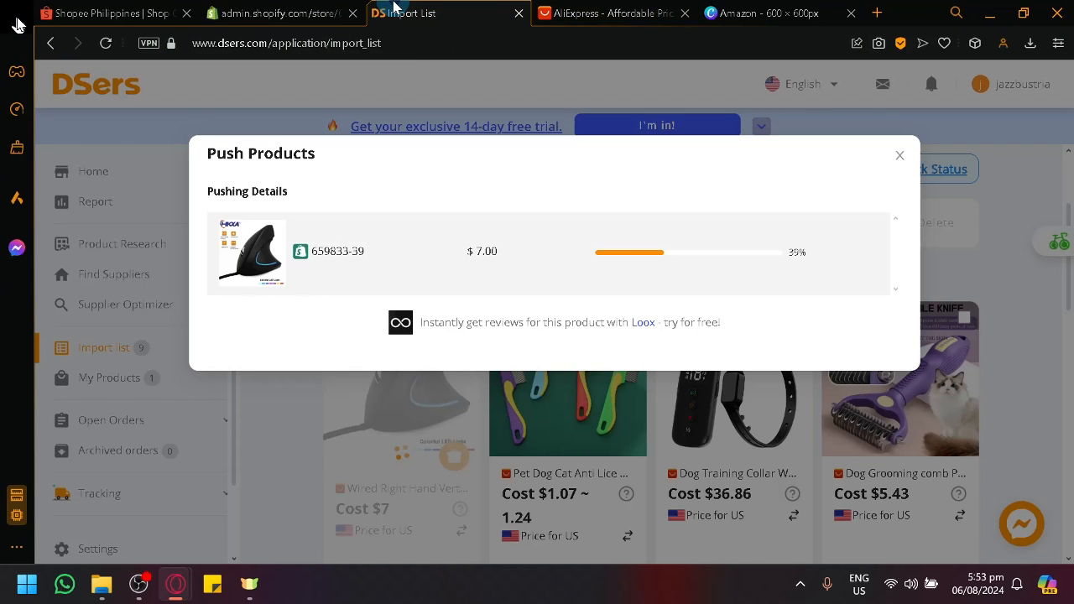
pyautogui.click(502, 10)
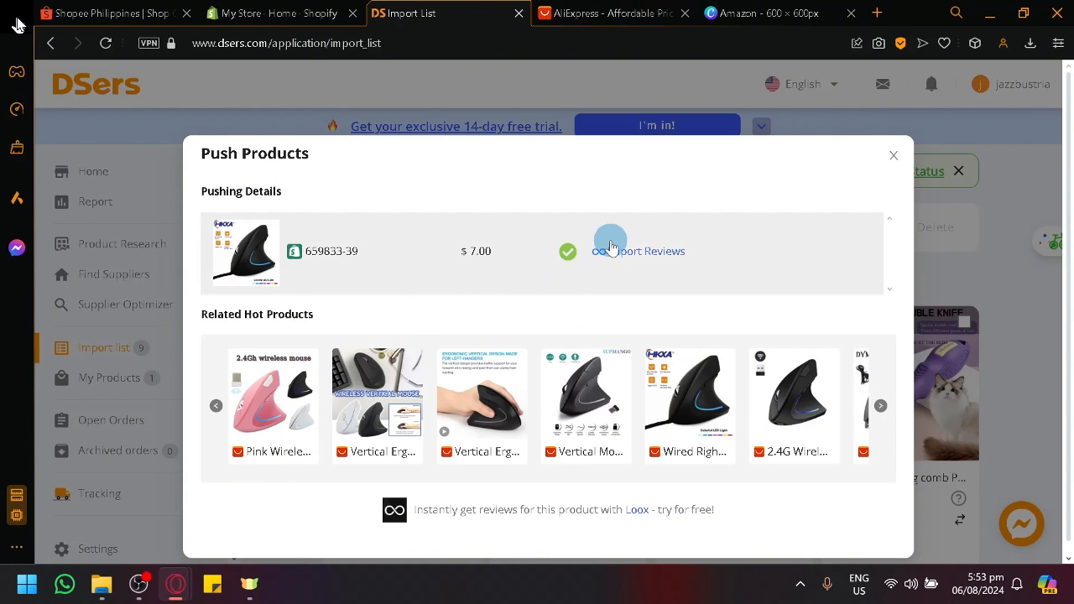
# Step: Switch to the Shopify admin, open the Products list, and look for the imported Wired Right Hand mouse
pyautogui.click(273, 13)
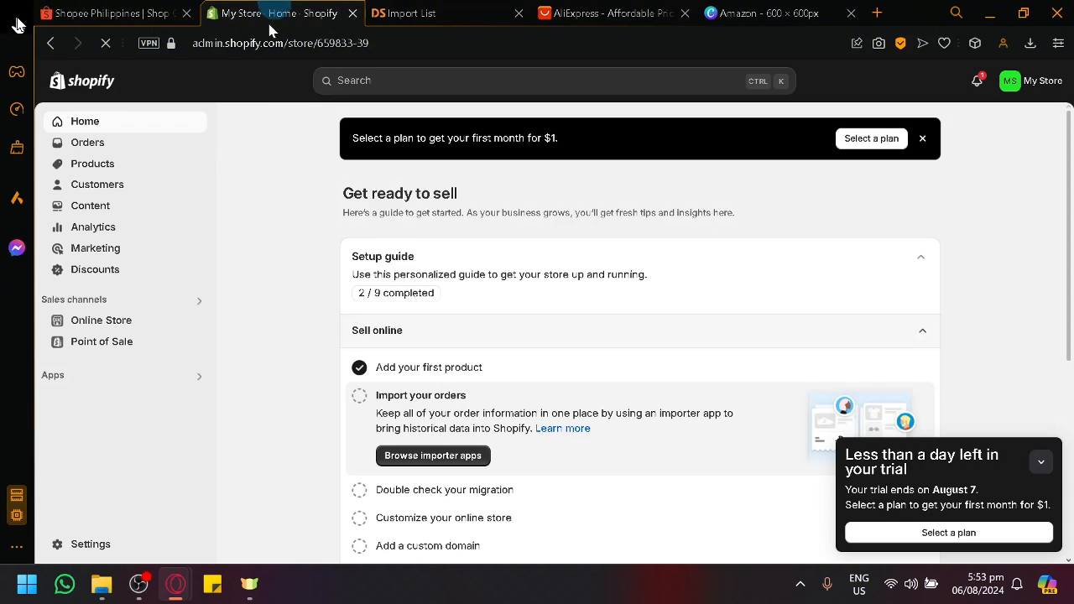
pyautogui.click(115, 167)
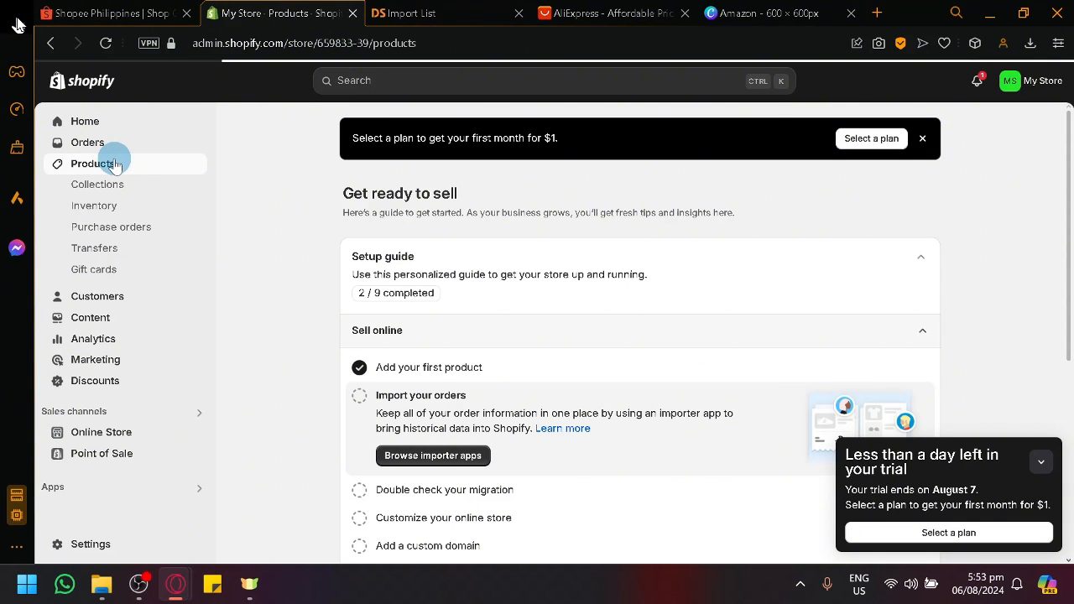
pyautogui.scroll(-6, 473, 268)
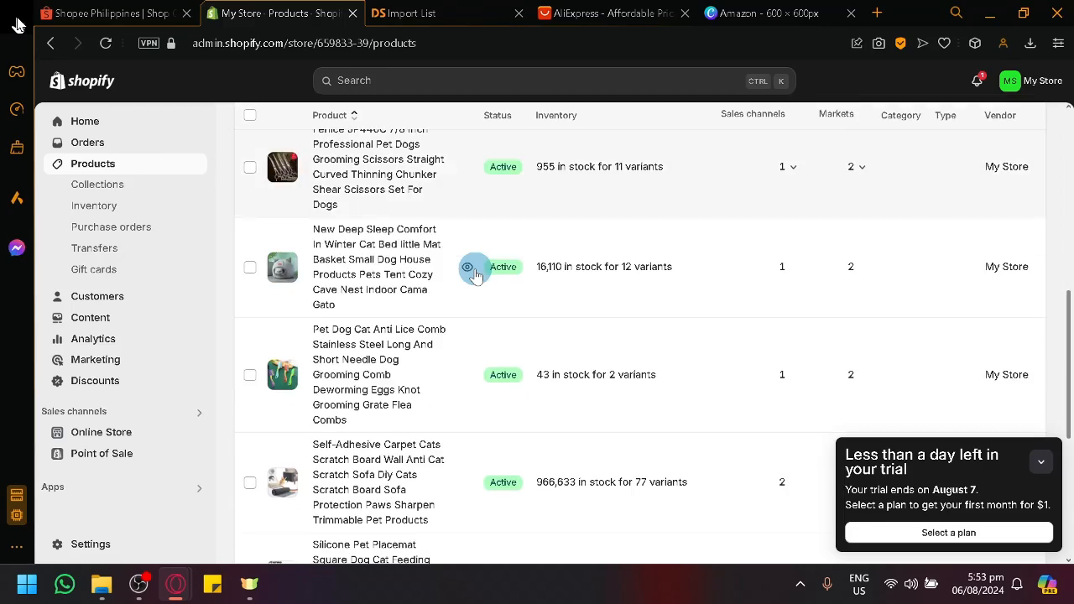
pyautogui.scroll(-5, 474, 275)
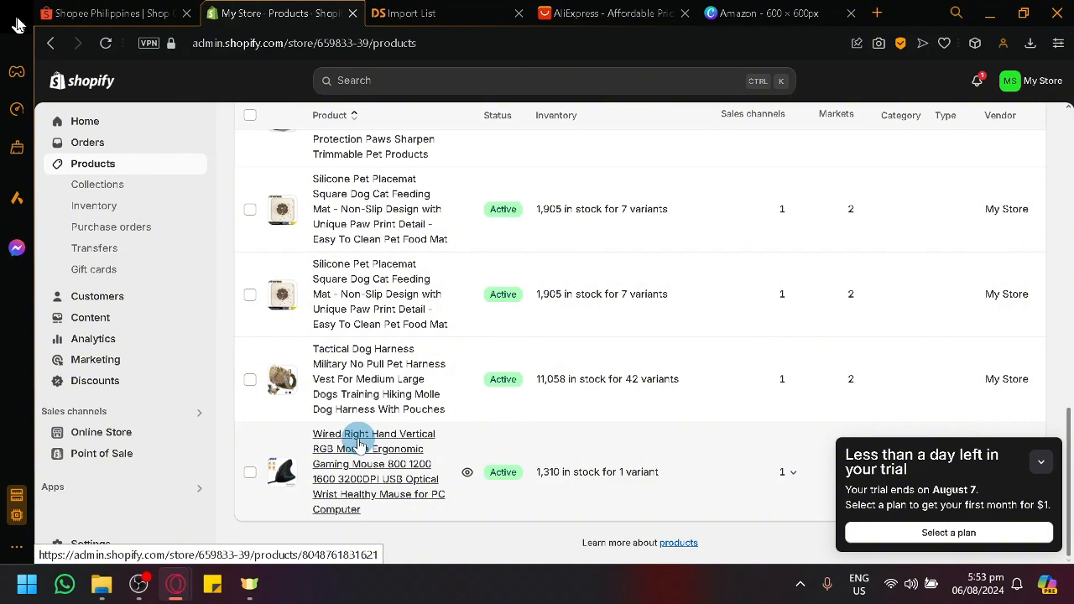
pyautogui.scroll(15, 355, 242)
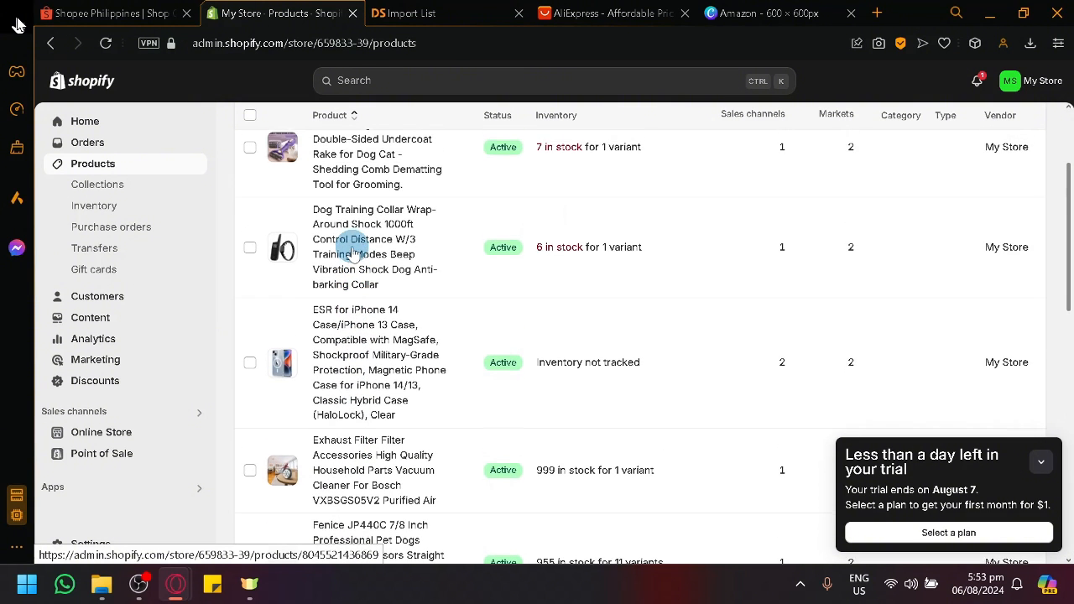
pyautogui.scroll(1, 355, 252)
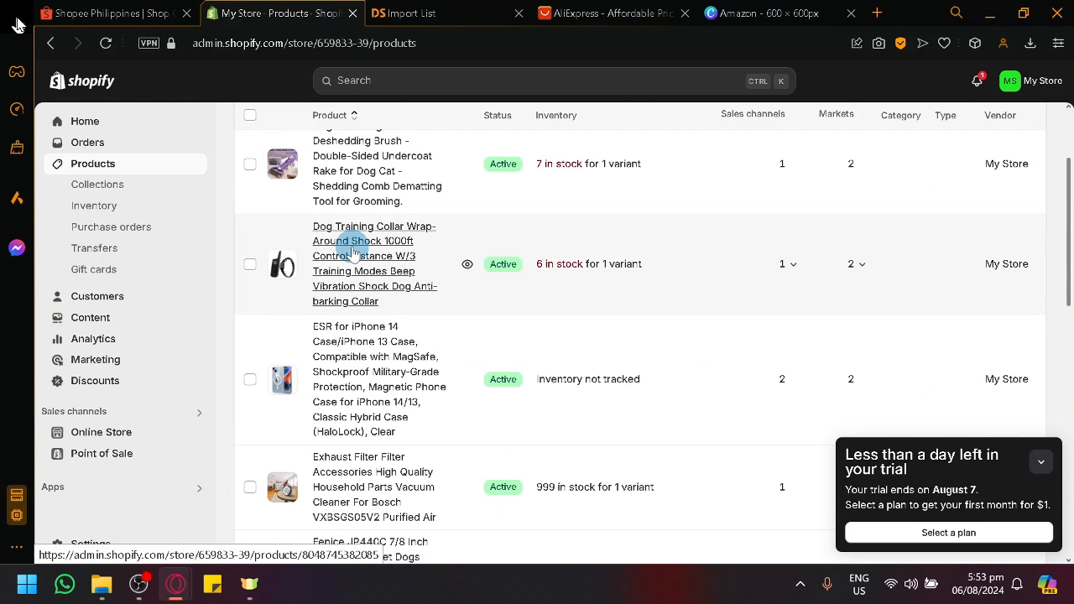
# Step: View the Shopee home page, then return to Shopify and review the product list from its beginning to its end
pyautogui.click(113, 12)
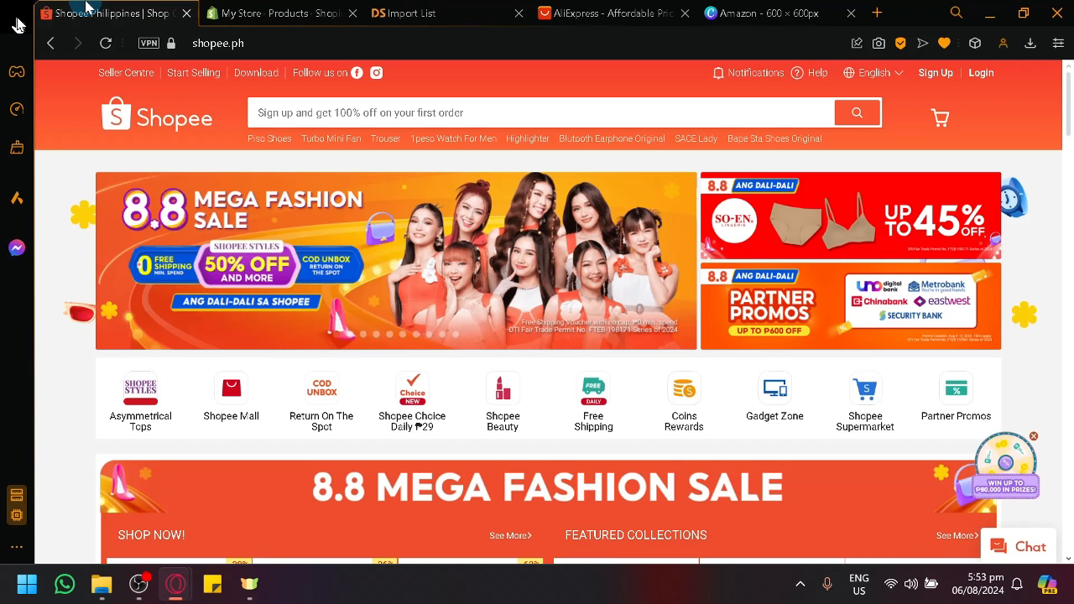
pyautogui.click(285, 7)
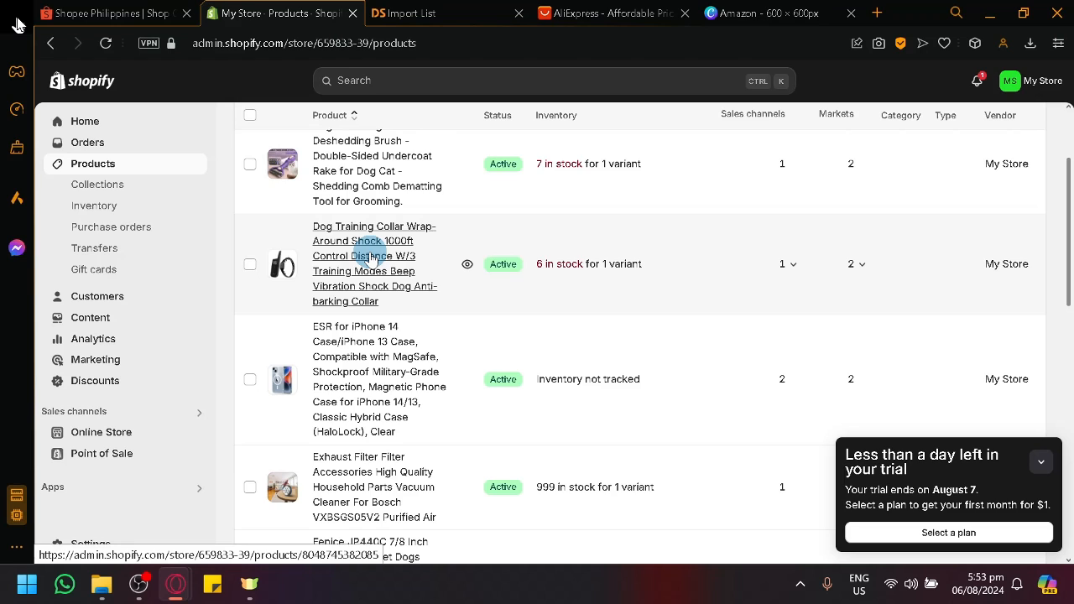
pyautogui.scroll(2, 372, 257)
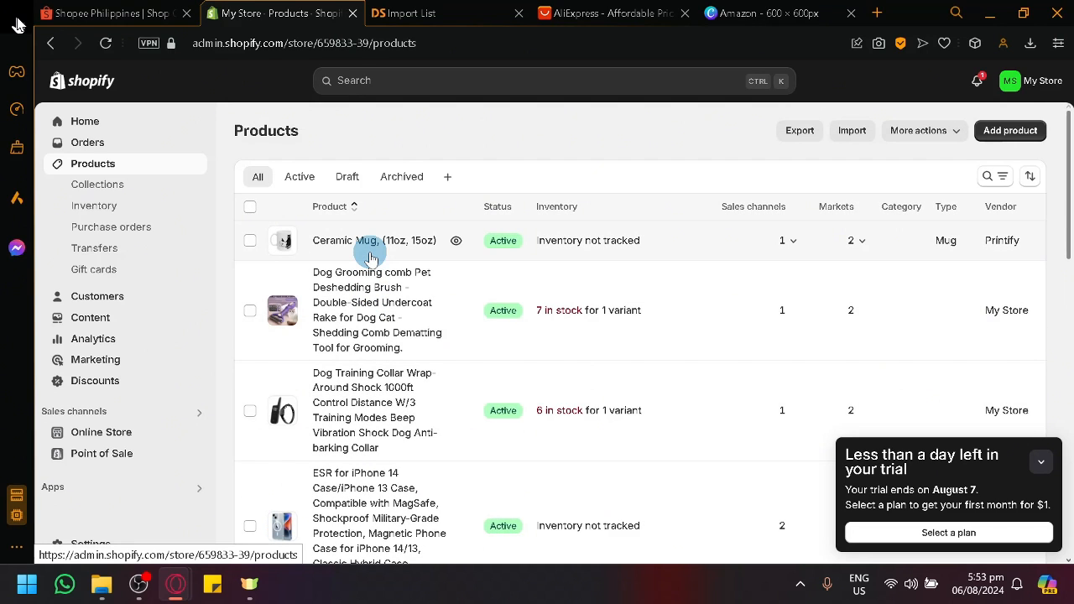
pyautogui.scroll(-10, 372, 257)
pyautogui.scroll(-1, 372, 257)
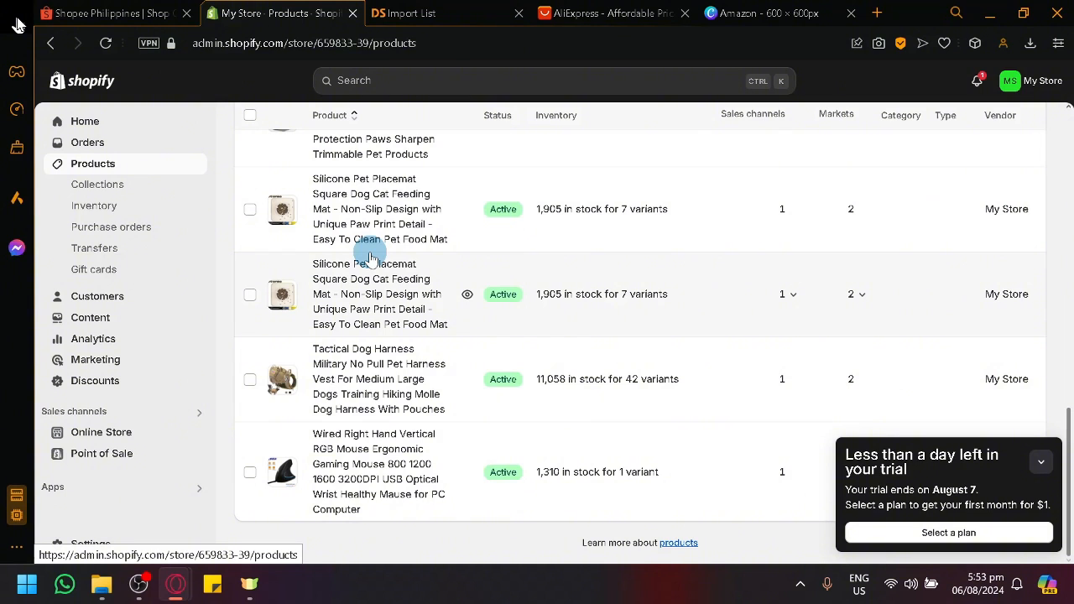
# Step: Revisit the DSers push details and the Shopee home page, ending on the Shopify product list
pyautogui.click(437, 8)
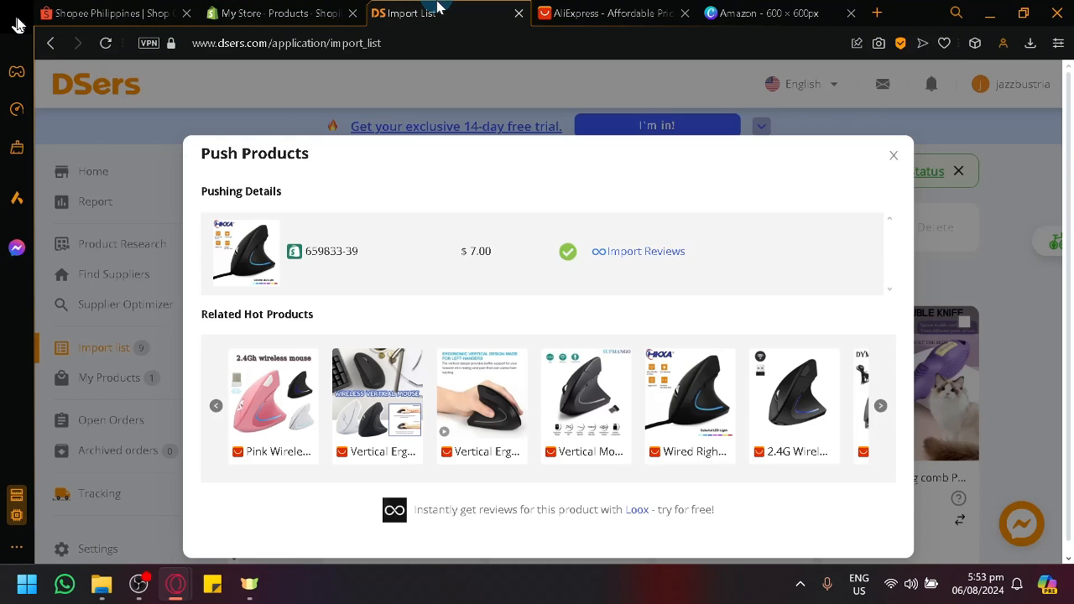
pyautogui.click(317, 7)
pyautogui.click(88, 7)
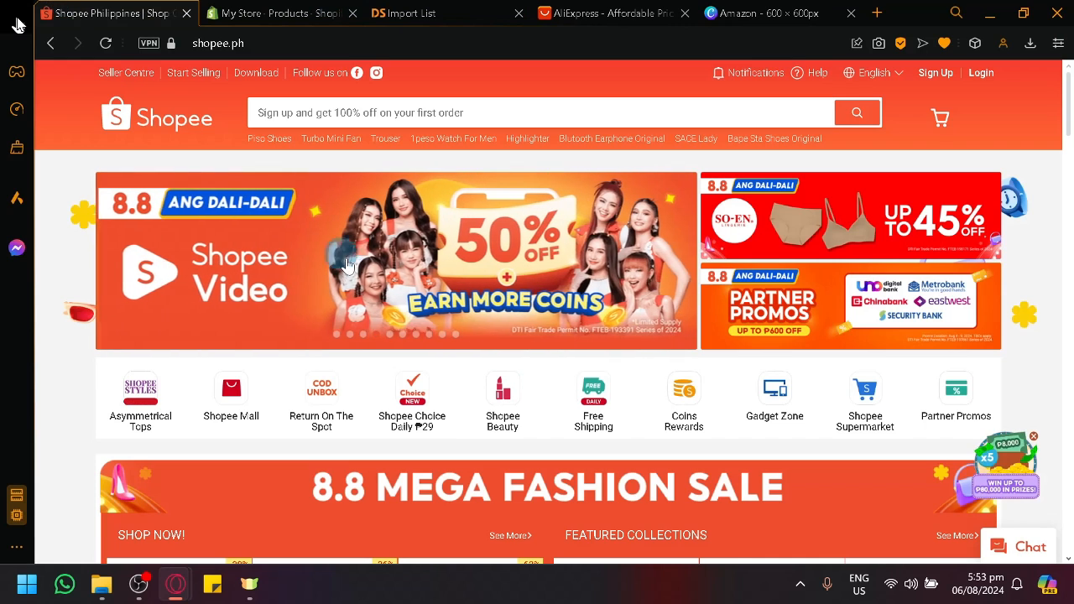
pyautogui.click(279, 10)
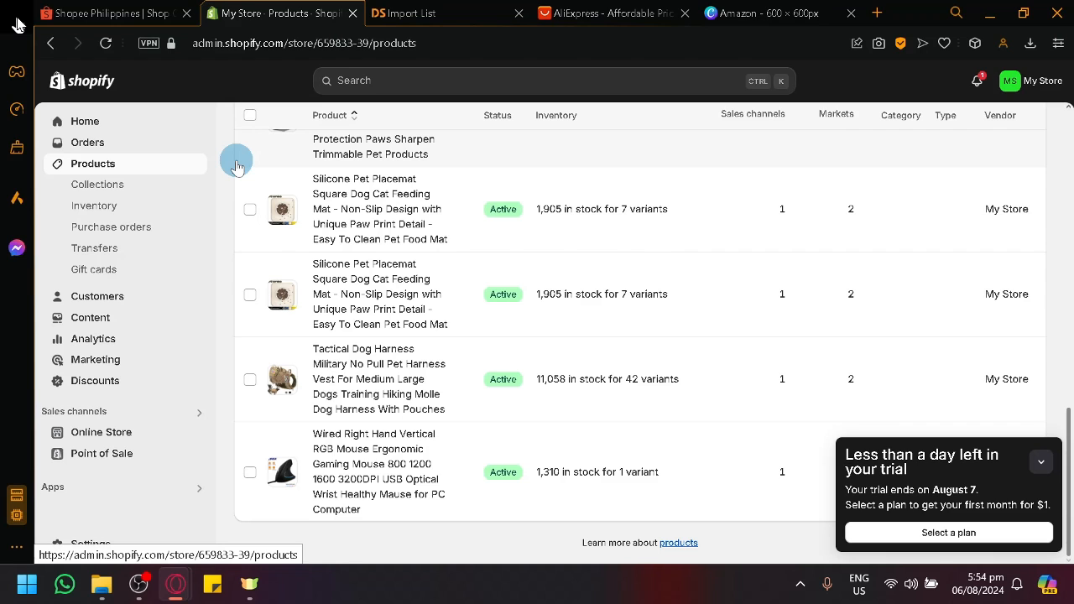
# Step: Close the push details in DSers, open the AliExpress open orders, and examine the order status categories
pyautogui.click(424, 11)
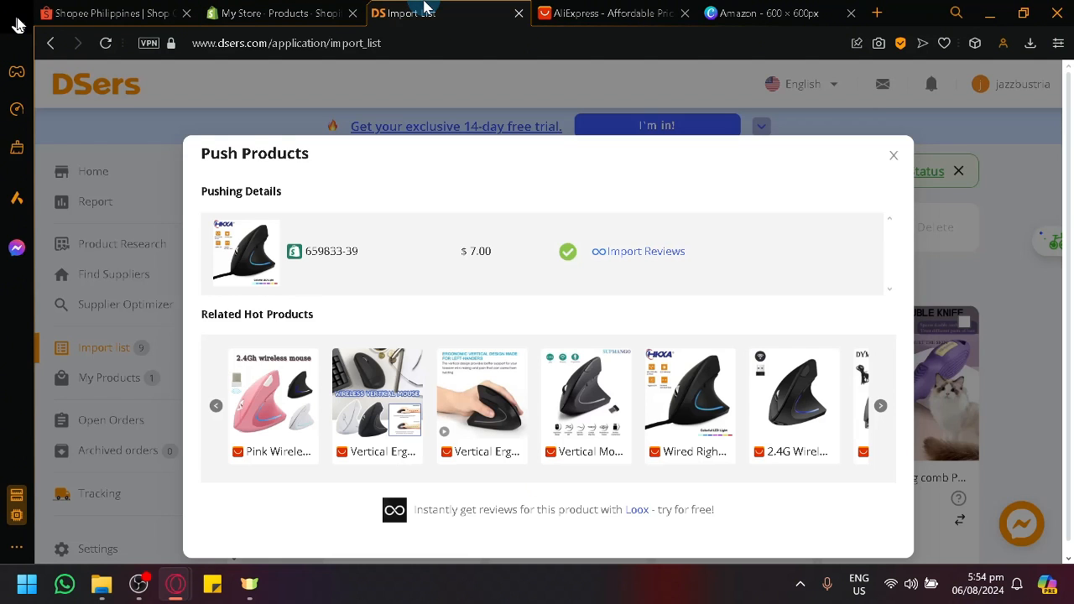
pyautogui.click(894, 155)
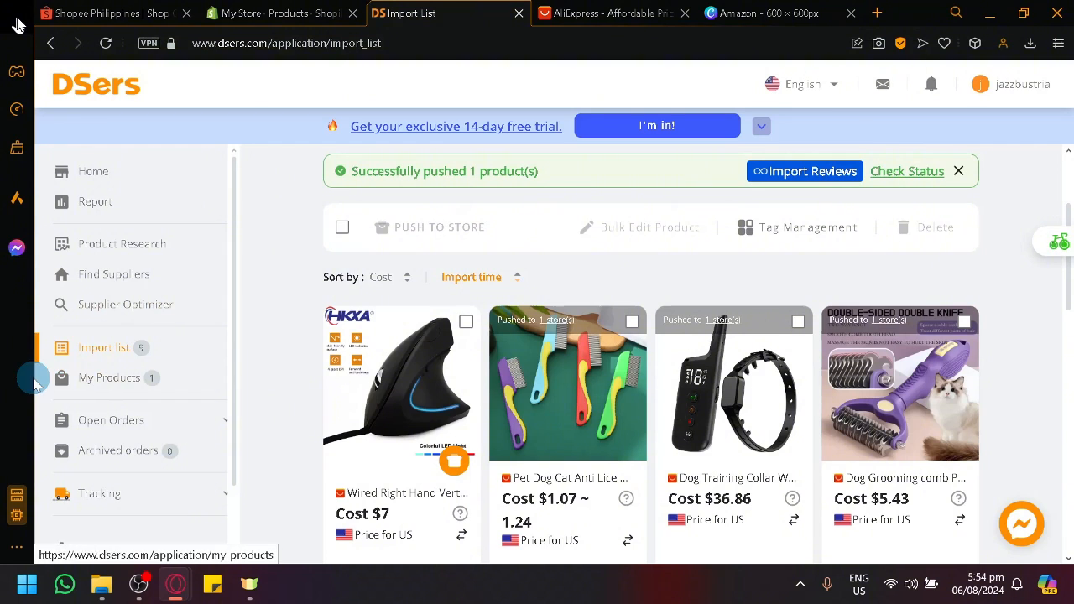
pyautogui.scroll(-1, 103, 420)
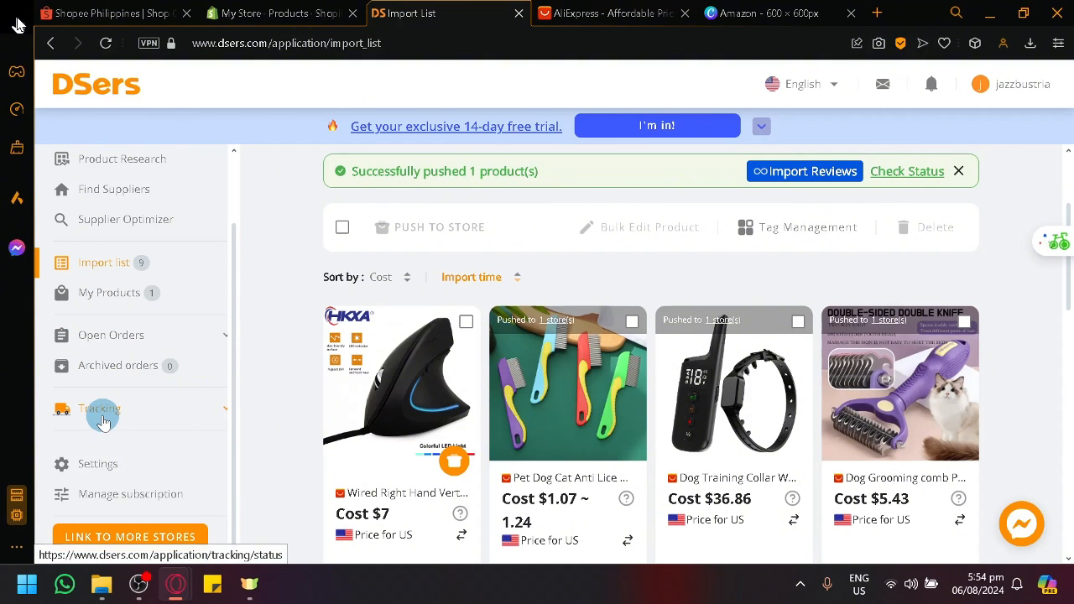
pyautogui.click(132, 335)
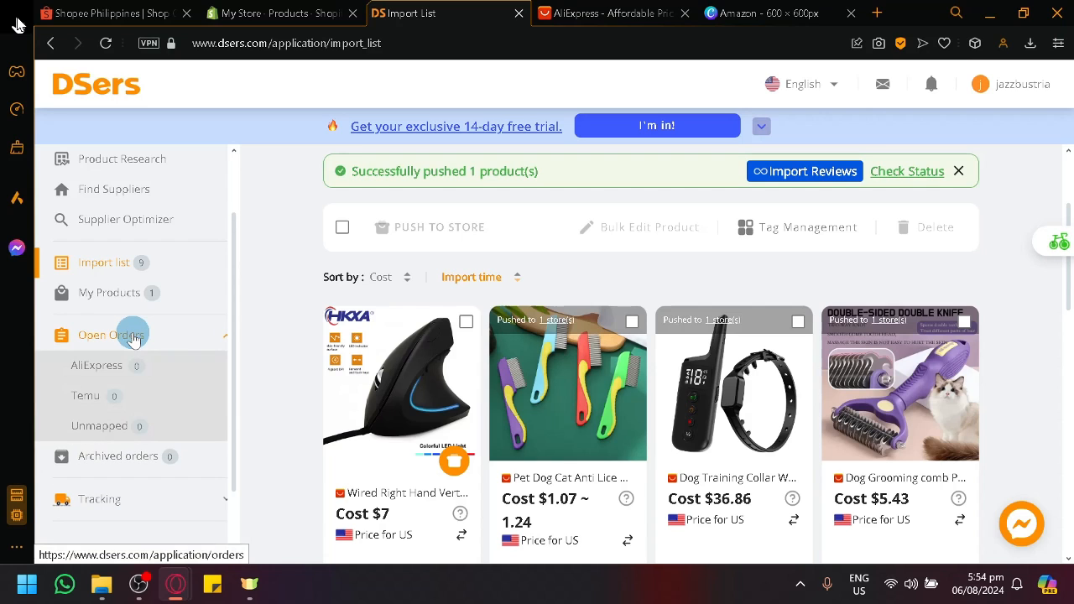
pyautogui.click(126, 371)
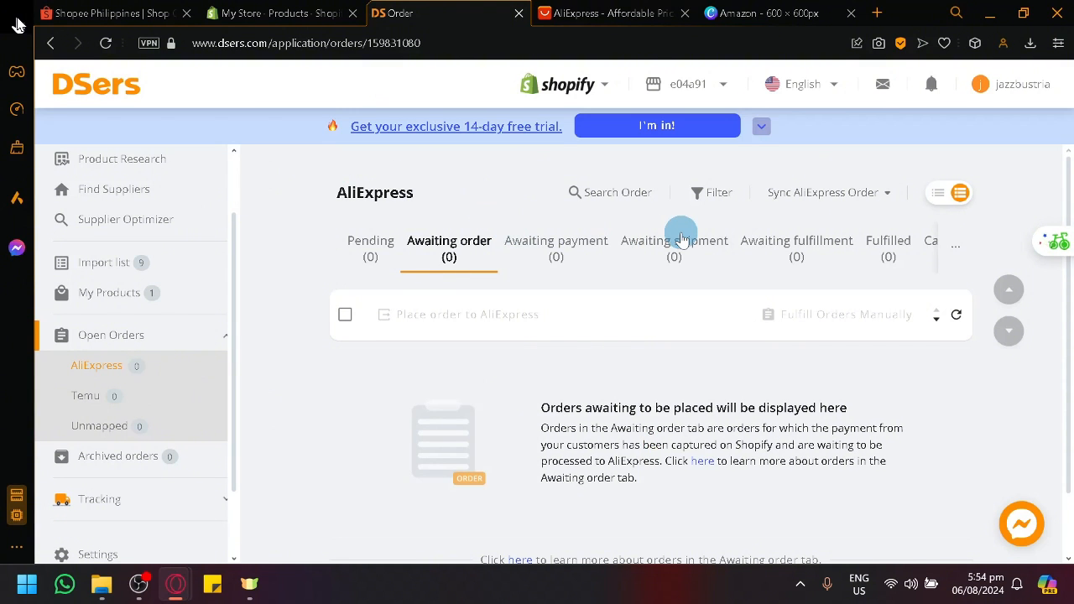
pyautogui.scroll(-2, 681, 235)
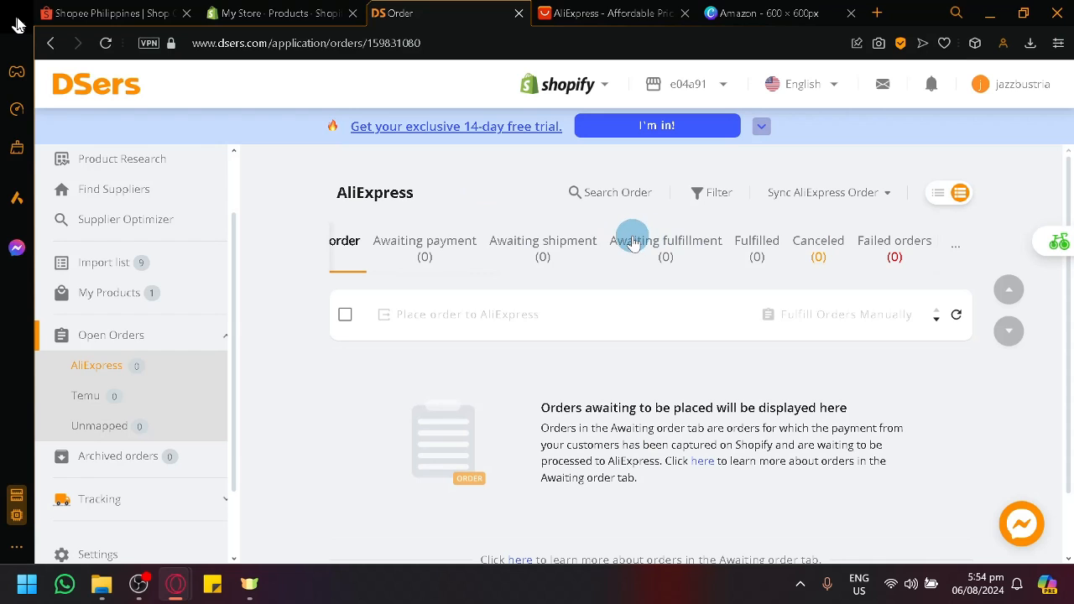
# Step: Look through the Shopify product list again and return to the AliExpress orders page in DSers
pyautogui.click(290, 10)
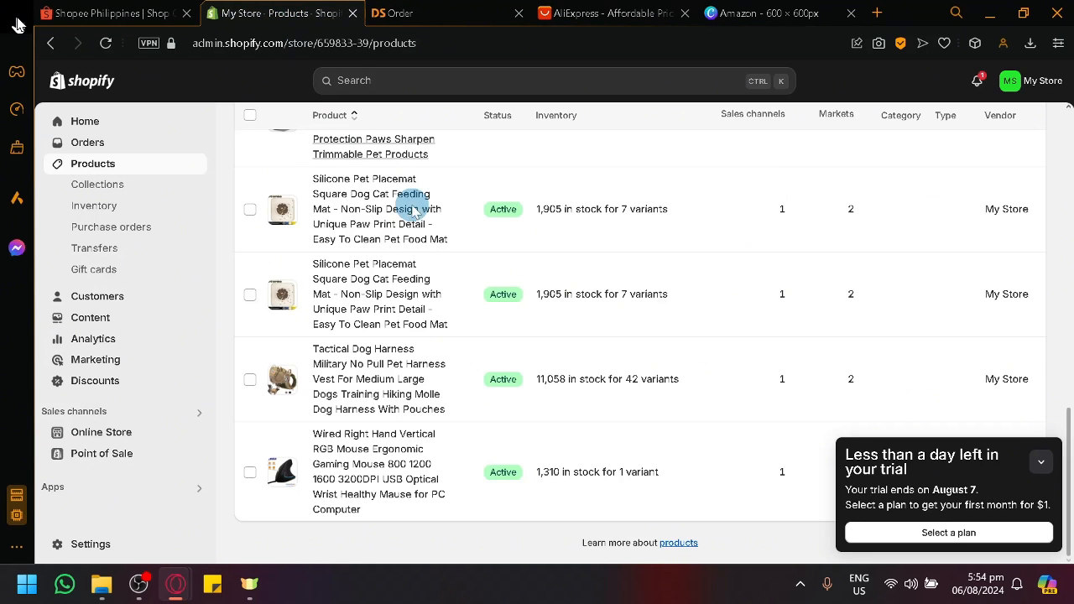
pyautogui.scroll(5, 411, 211)
pyautogui.scroll(3, 411, 211)
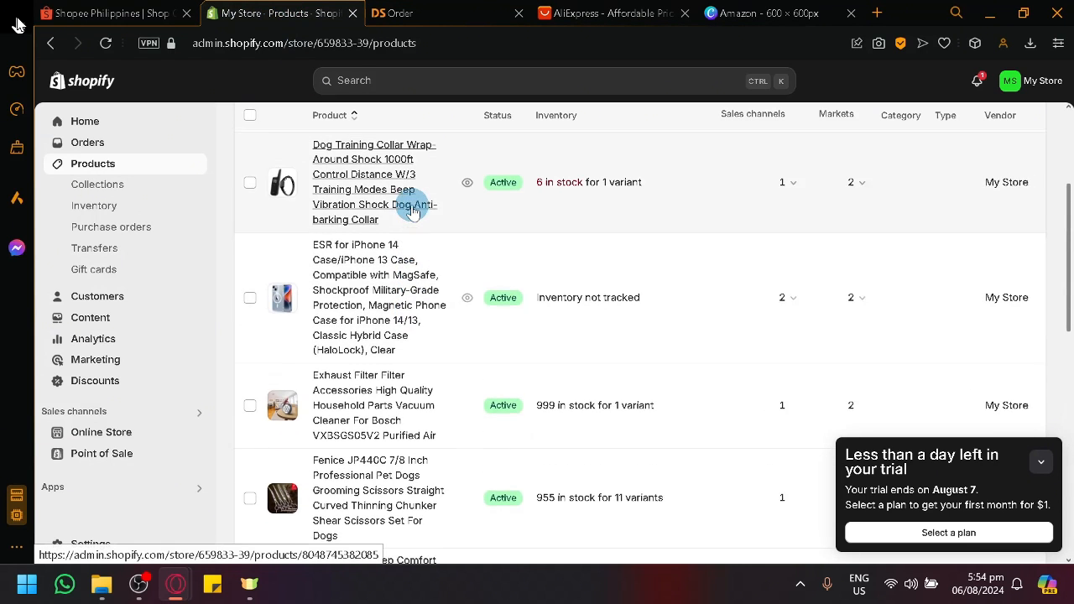
pyautogui.click(434, 10)
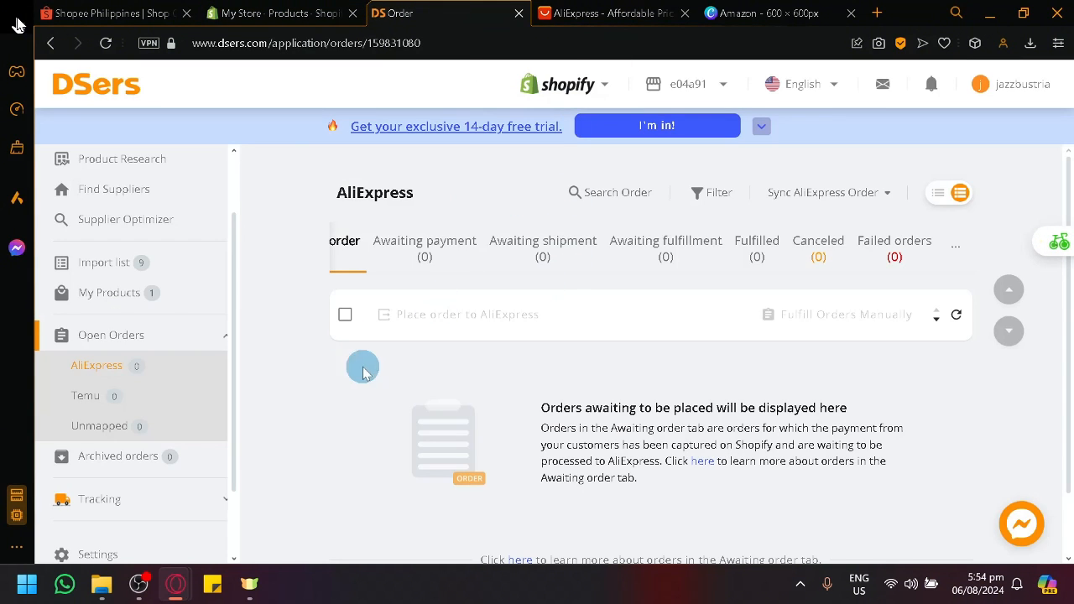